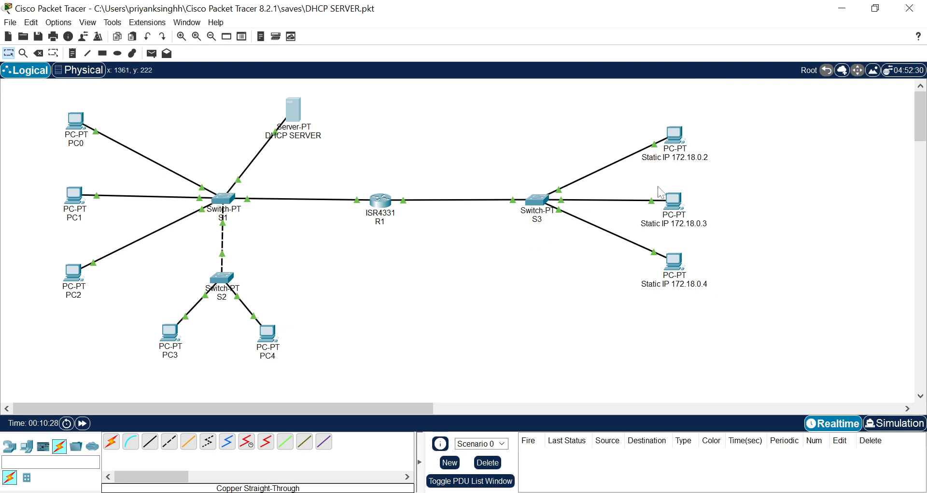
Check the FastEthernet0 IP configuration and default gateway of the PC labelled Static IP 172.18.0.2.
{"action": "left_click", "coordinate": [675, 140]}
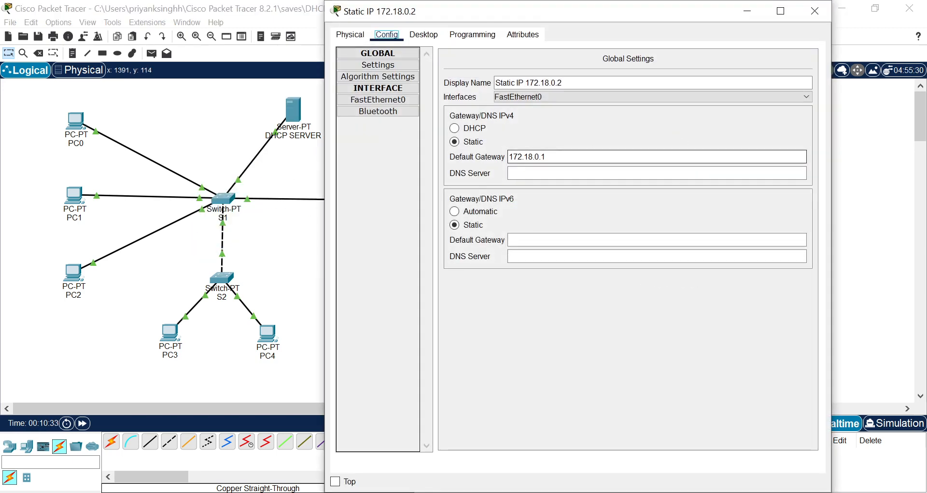
{"action": "left_click", "coordinate": [387, 100]}
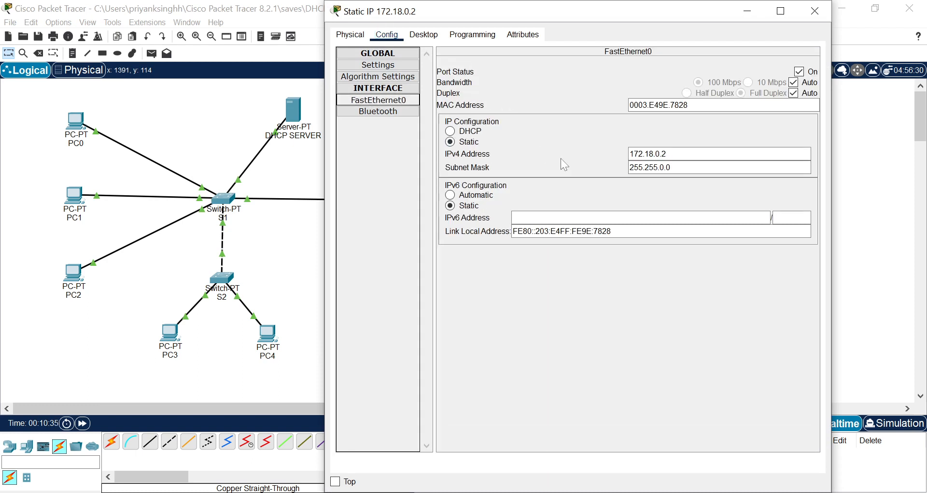
{"action": "left_click", "coordinate": [633, 154]}
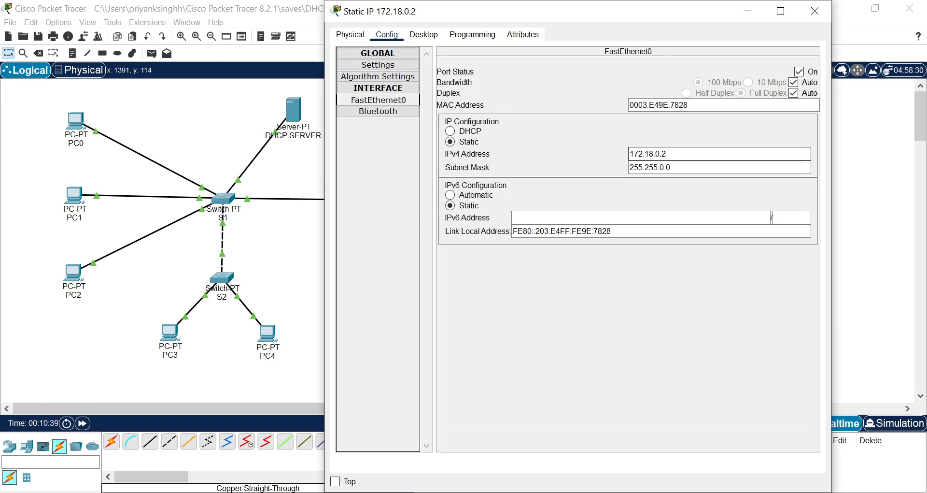
{"action": "left_click", "coordinate": [374, 64]}
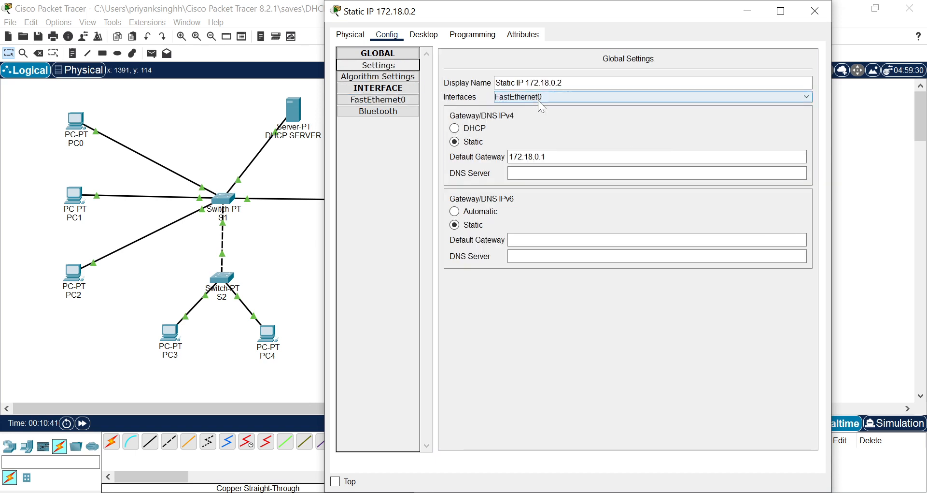
{"action": "double_click", "coordinate": [528, 157]}
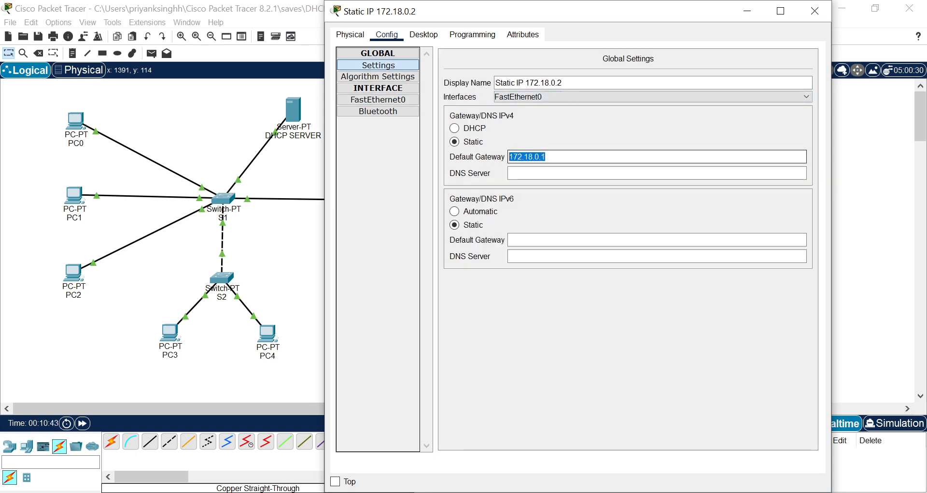
{"action": "left_click", "coordinate": [815, 13]}
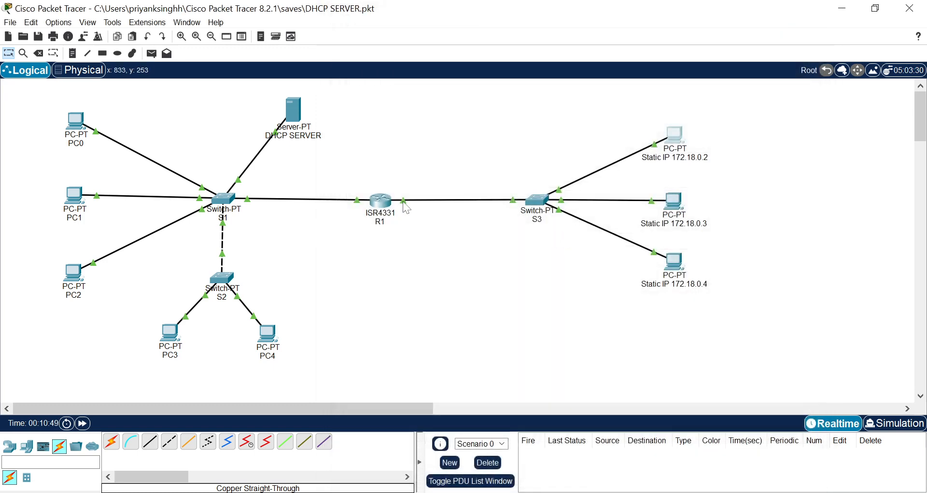
Check the IPv4 address of router R1's GigabitEthernet0/0/1 interface.
{"action": "mouse_move", "coordinate": [403, 201]}
{"action": "left_click", "coordinate": [383, 205]}
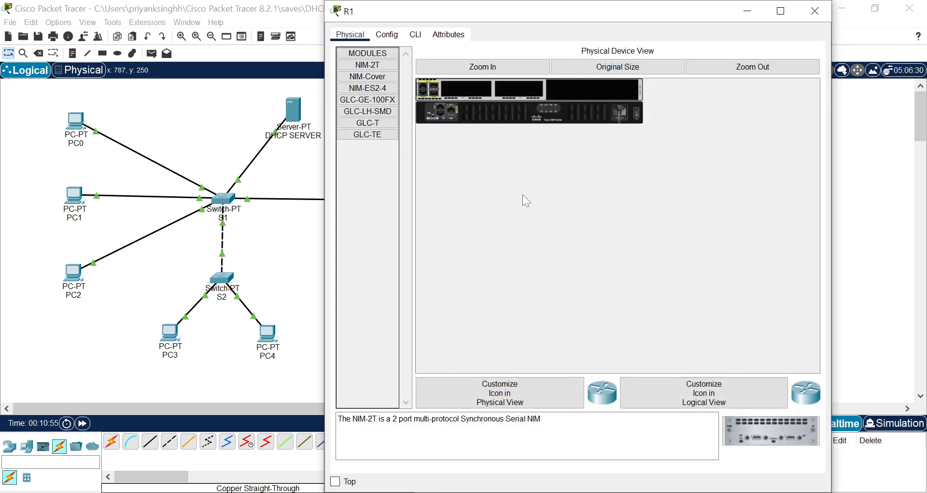
{"action": "left_click", "coordinate": [390, 36]}
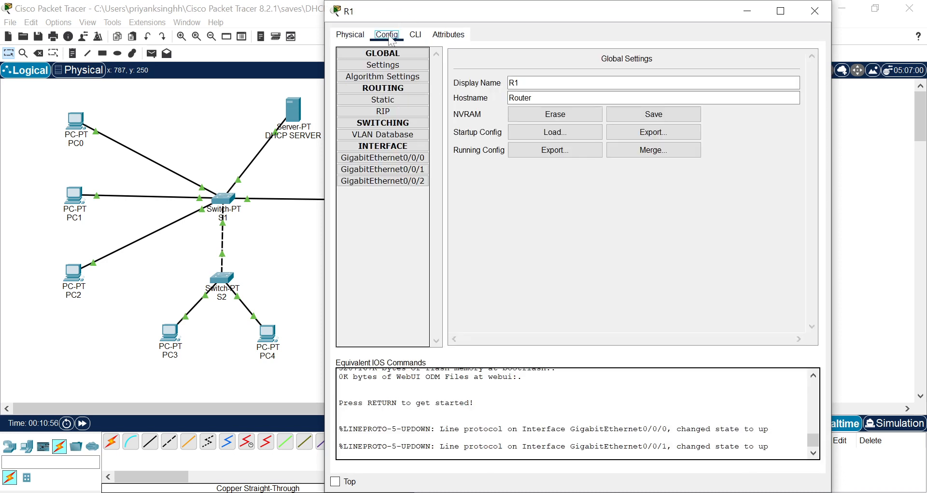
{"action": "left_click", "coordinate": [404, 170]}
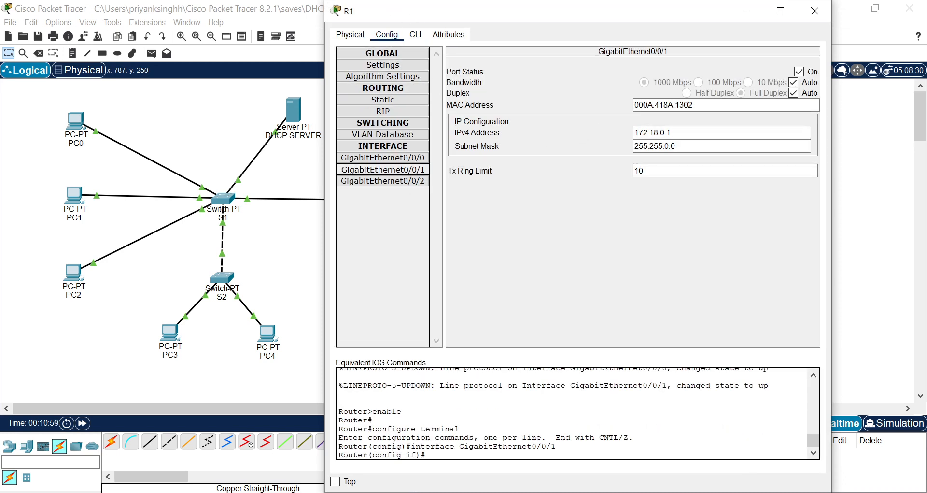
{"action": "left_click_drag", "start_coordinate": [674, 133], "coordinate": [602, 132]}
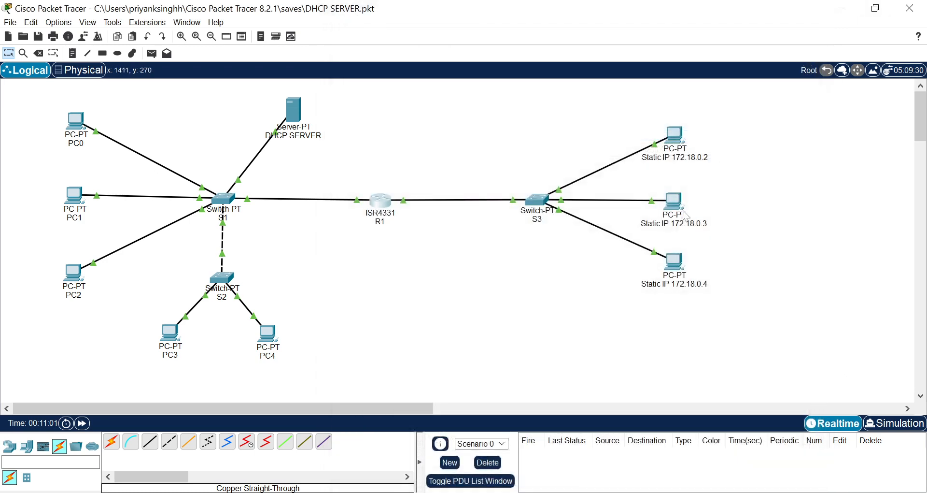
{"action": "left_click", "coordinate": [814, 10]}
Check the default gateway and FastEthernet0 IP configuration of the PC labelled Static IP 172.18.0.4.
{"action": "left_click", "coordinate": [675, 263]}
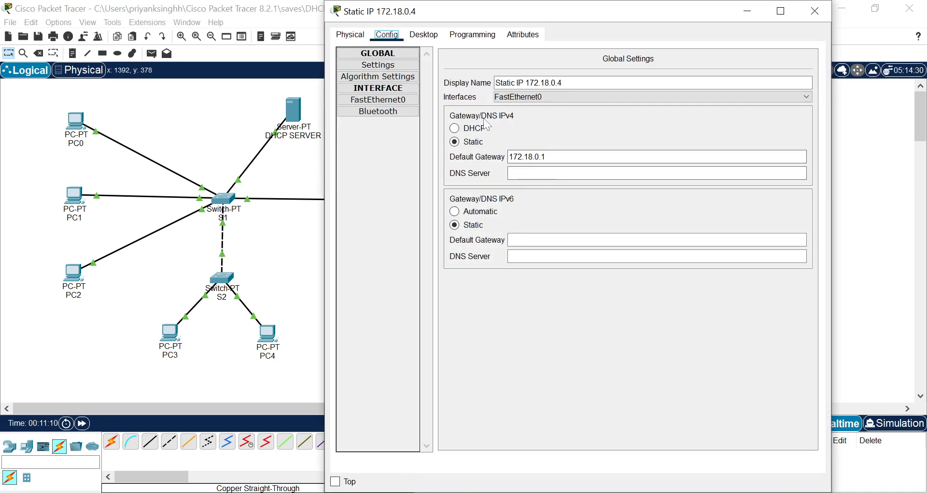
{"action": "left_click", "coordinate": [387, 100]}
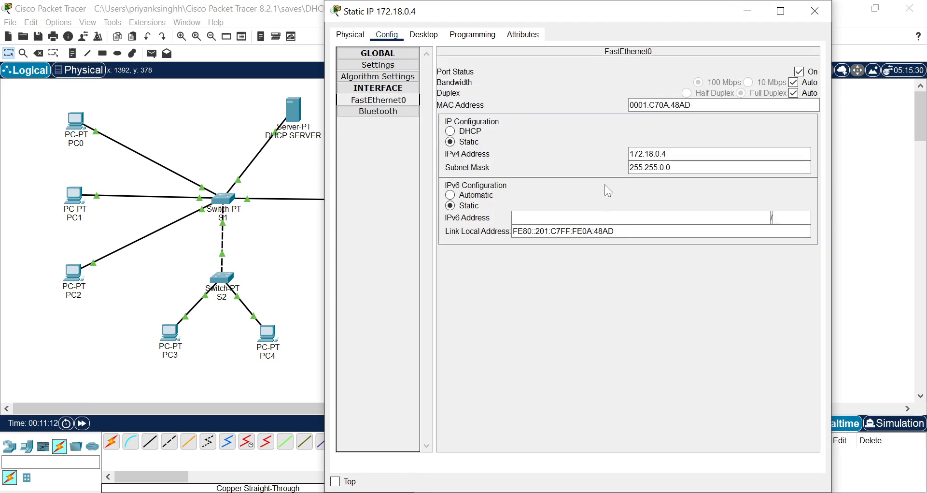
{"action": "left_click", "coordinate": [809, 10]}
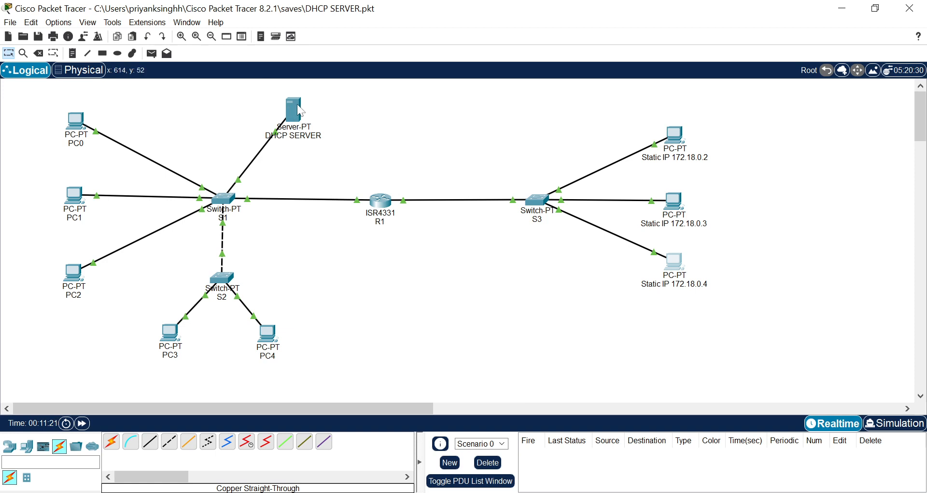
Open the DHCP service settings of the DHCP SERVER and switch the service off and back on for FastEthernet0.
{"action": "mouse_move", "coordinate": [299, 109]}
{"action": "left_click", "coordinate": [294, 114]}
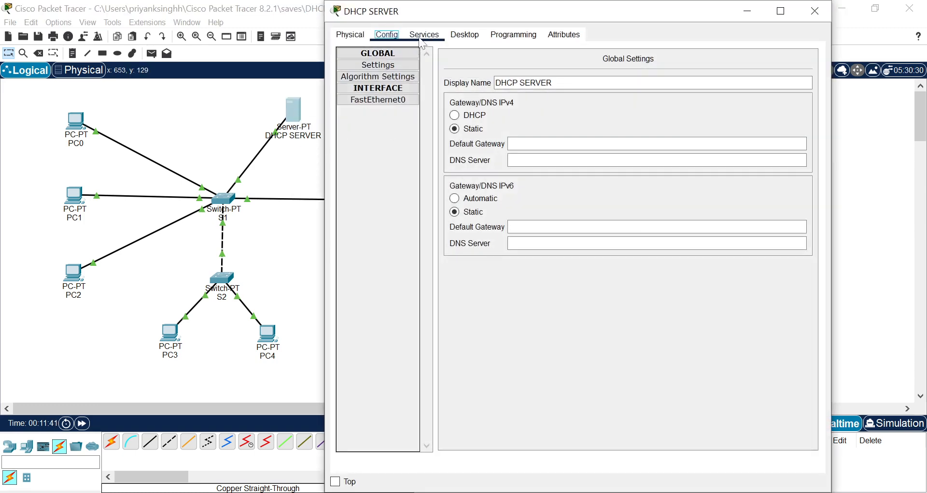
{"action": "left_click", "coordinate": [431, 41]}
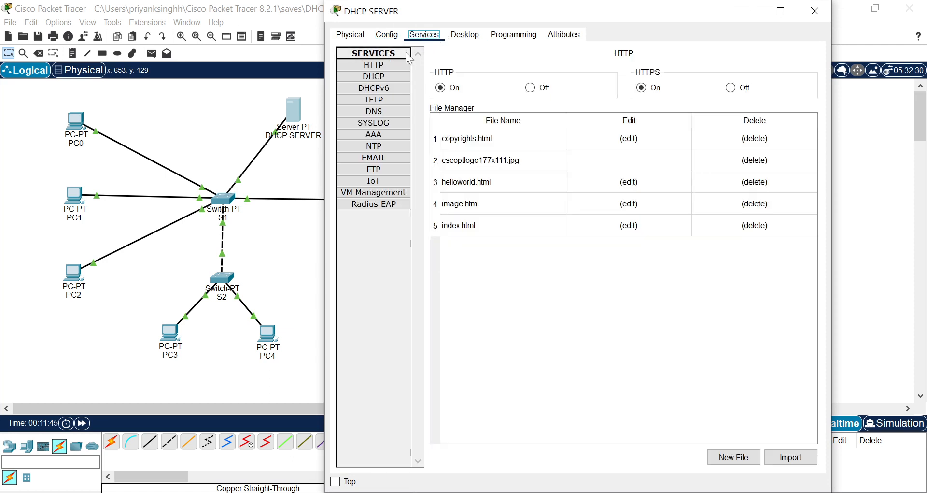
{"action": "left_click", "coordinate": [390, 77]}
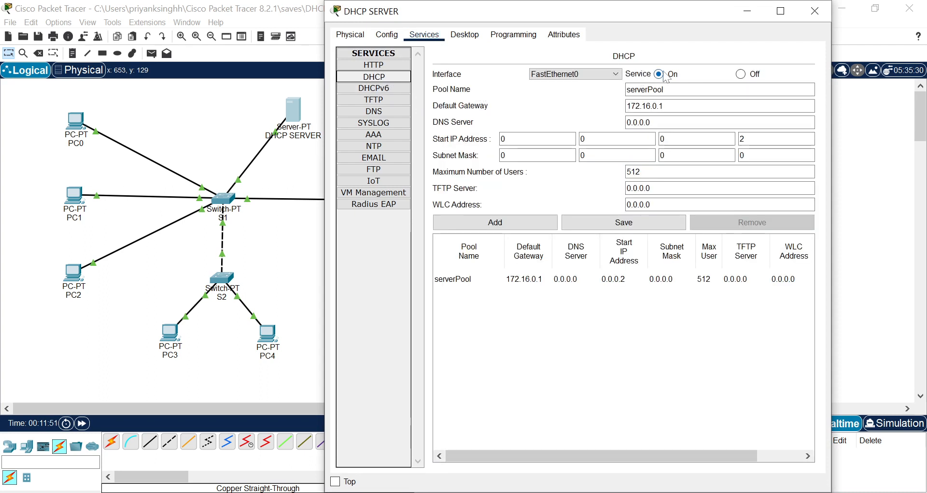
{"action": "left_click", "coordinate": [741, 74]}
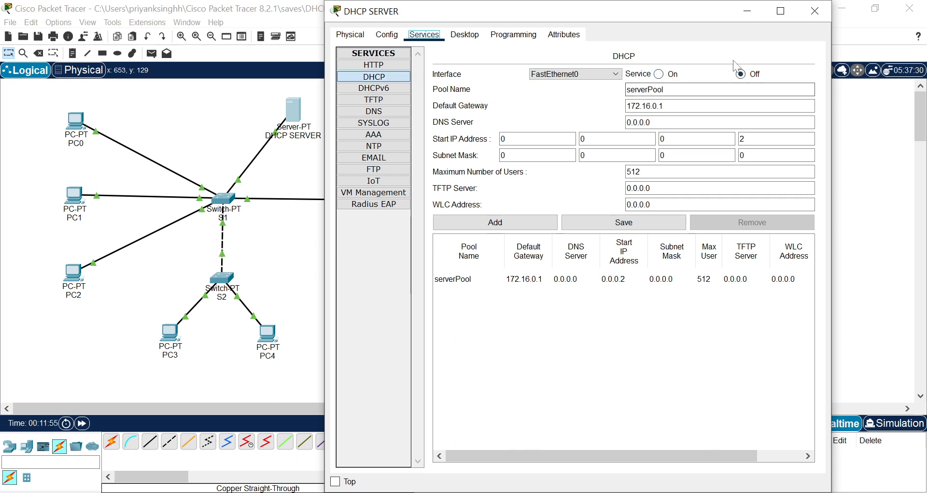
{"action": "left_click", "coordinate": [659, 74]}
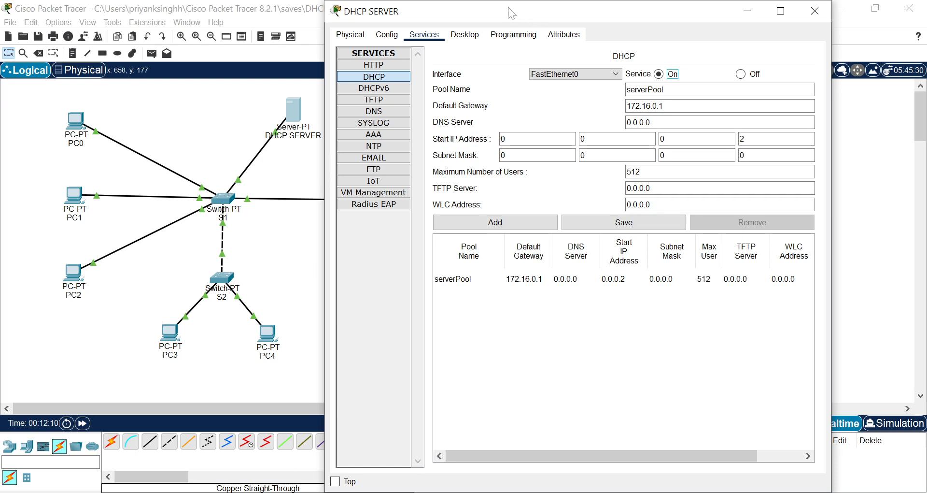
Set serverPool's default gateway to 172.17.0.1 and its DNS server to 8.8.8.8.
{"action": "left_click_drag", "start_coordinate": [507, 12], "coordinate": [611, 15]}
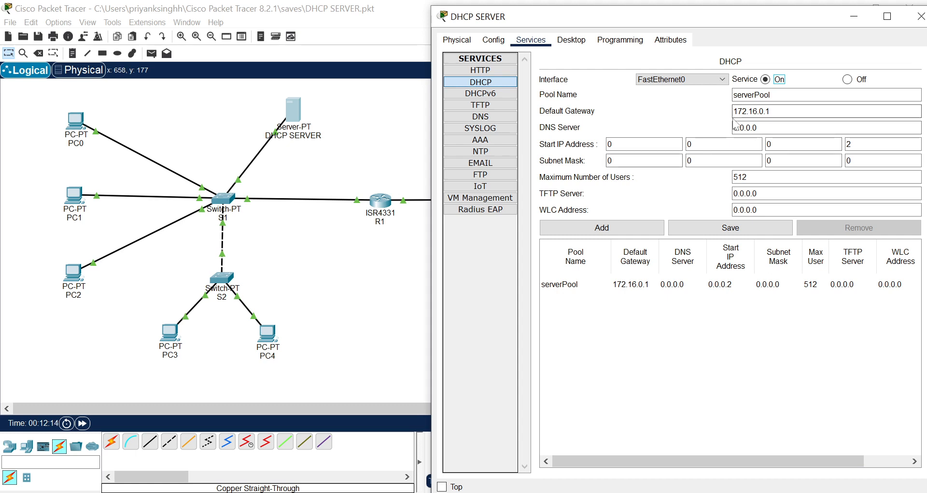
{"action": "left_click", "coordinate": [757, 112]}
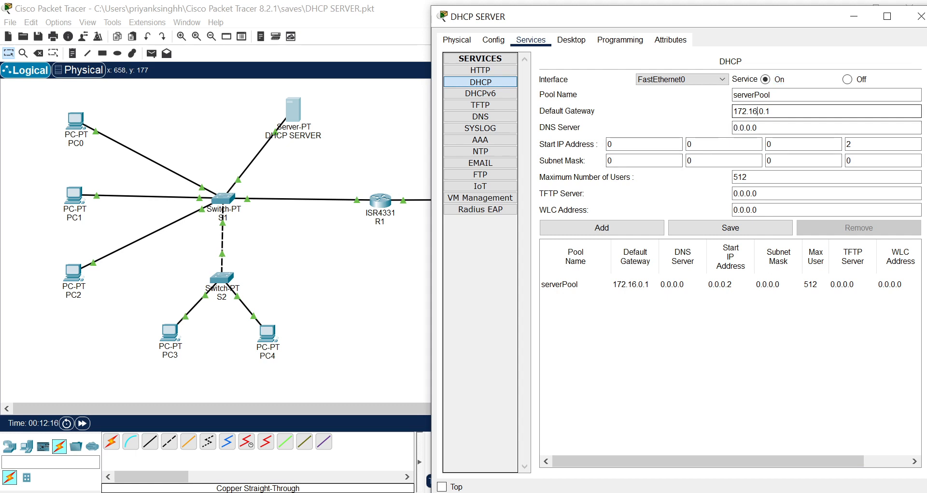
{"action": "key", "text": "BackSpace"}
{"action": "type", "text": "7"}
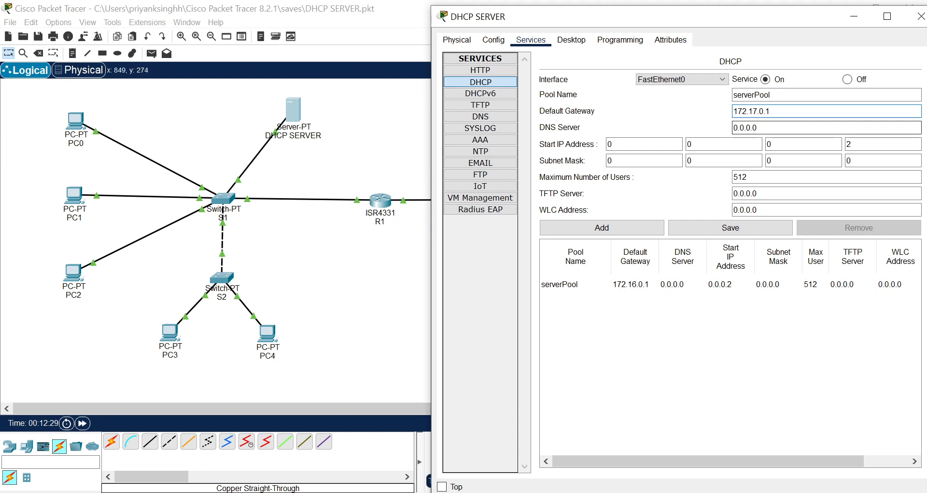
{"action": "key", "text": "Tab"}
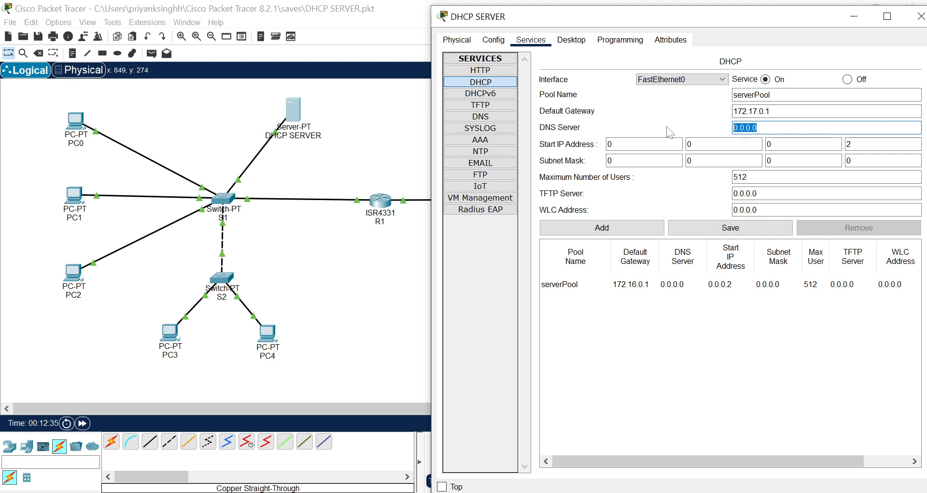
{"action": "type", "text": "8.8.8.8"}
{"action": "key", "text": "Tab"}
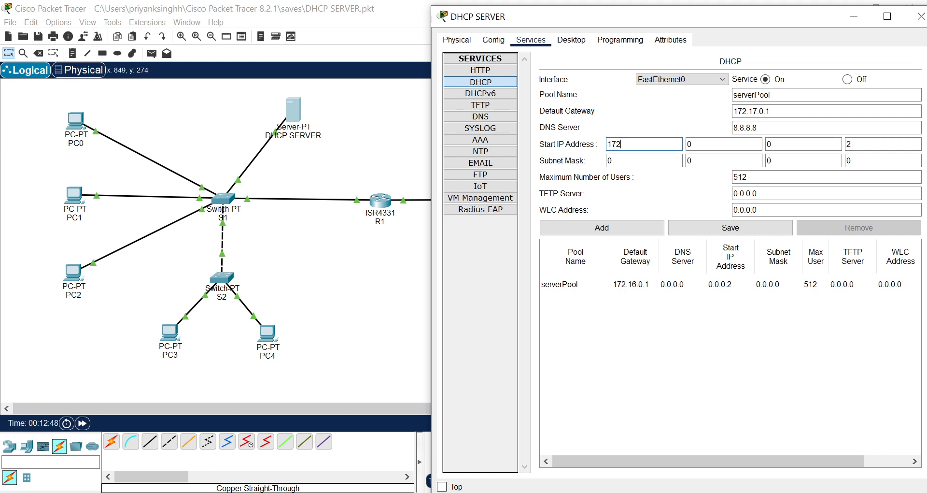
Set the start IP address of serverPool to 172.17.0.2.
{"action": "type", "text": "172"}
{"action": "key", "text": "Tab"}
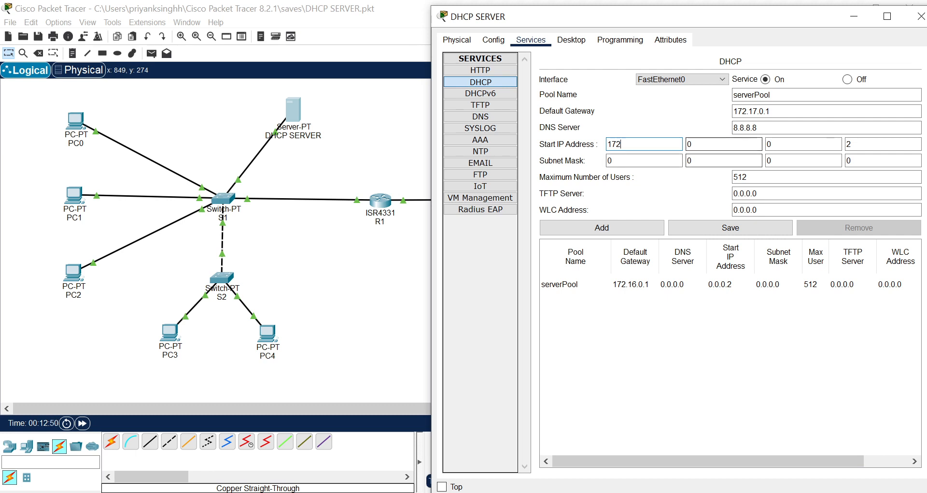
{"action": "type", "text": "17"}
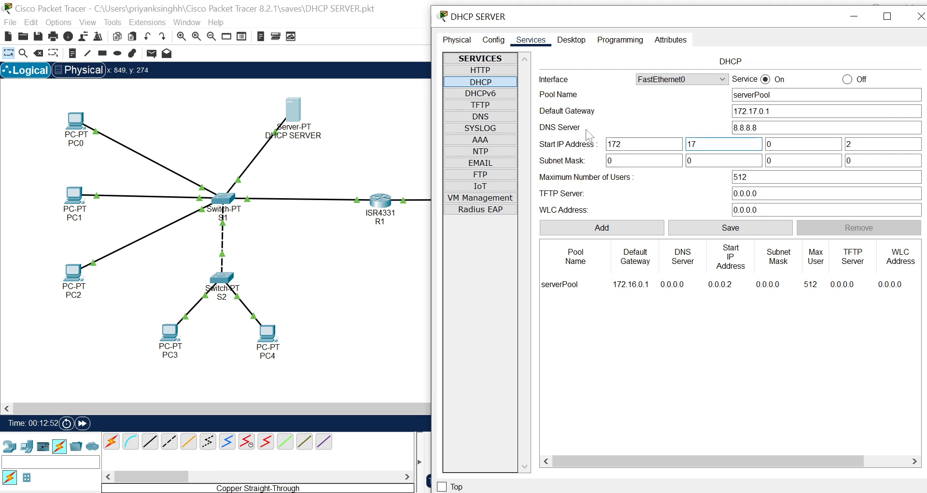
{"action": "key", "text": "Tab"}
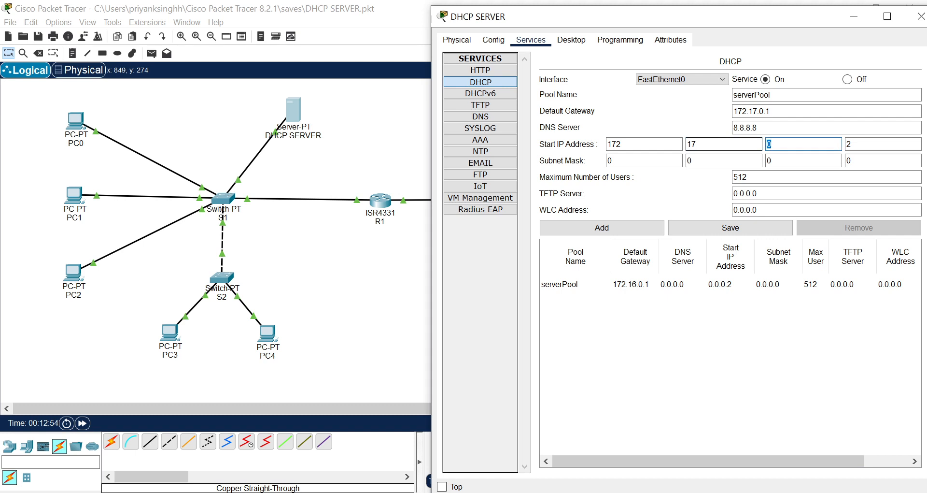
{"action": "key", "text": "Tab"}
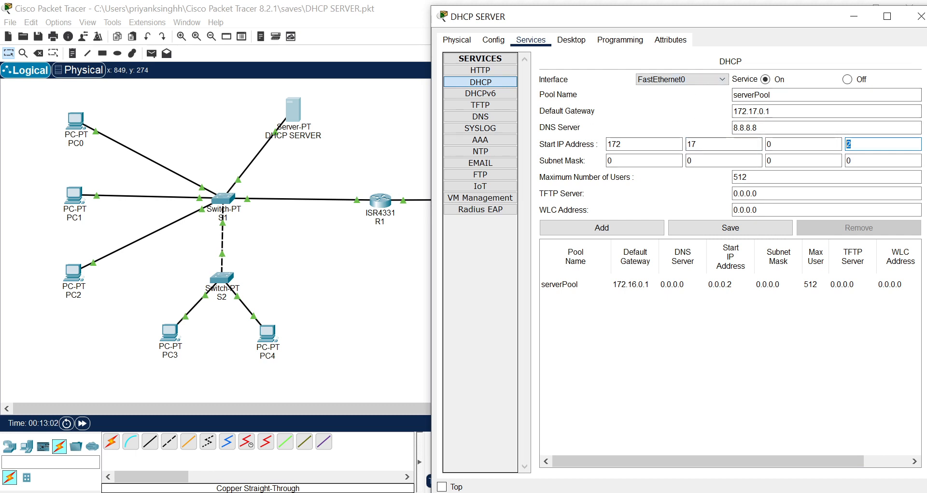
Set serverPool's subnet mask to 255.255.0.0 and save the pool.
{"action": "key", "text": "Tab"}
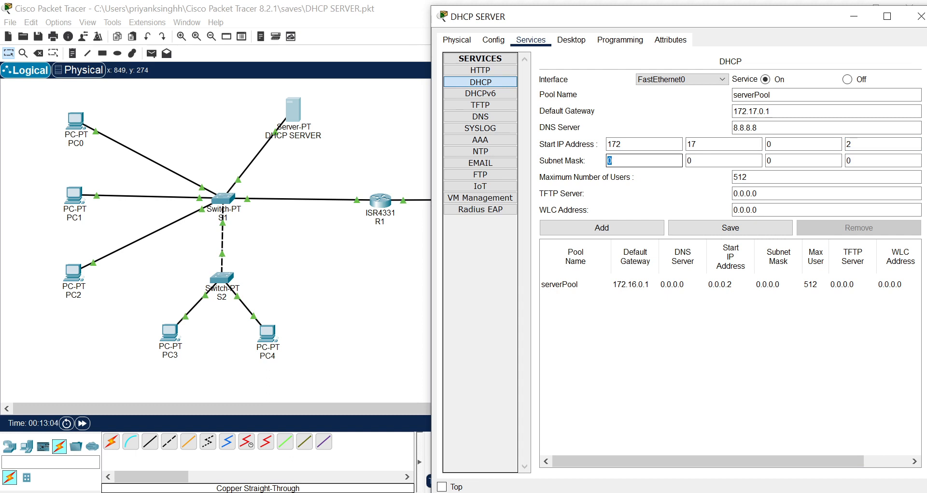
{"action": "key", "text": "Tab"}
{"action": "type", "text": "255"}
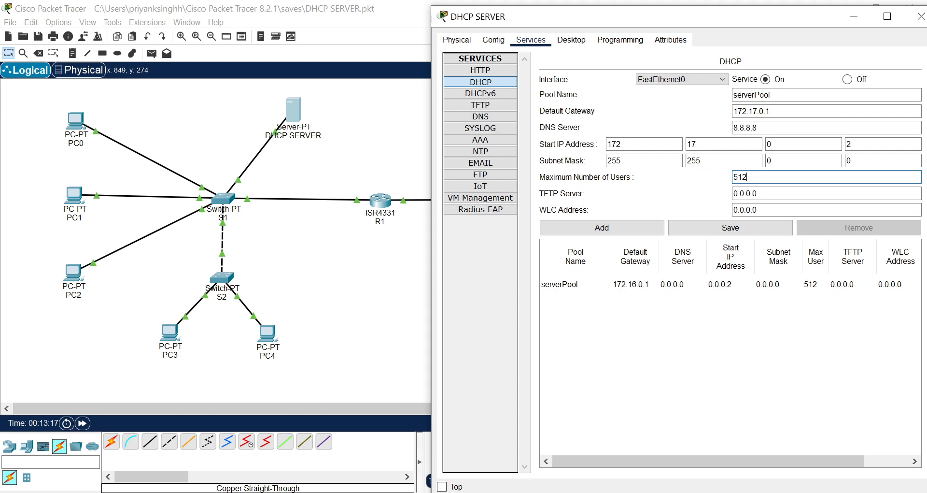
{"action": "left_click", "coordinate": [730, 234]}
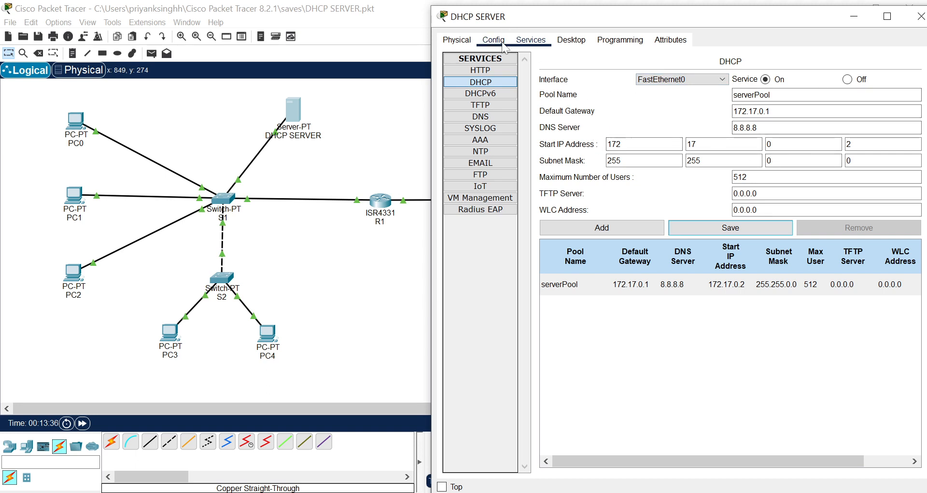
{"action": "left_click", "coordinate": [661, 143]}
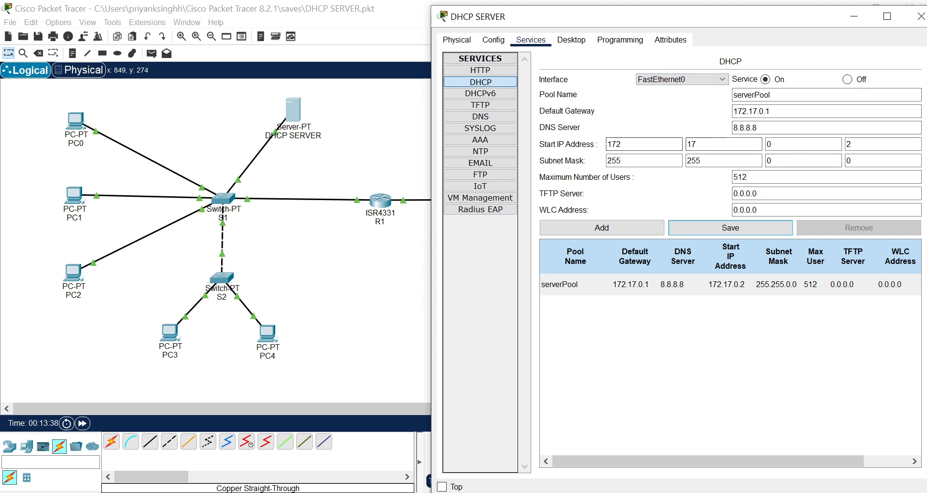
Assign the DHCP SERVER's FastEthernet0 interface the static IPv4 address 172.17.0.254 with subnet mask 255.255.0.0.
{"action": "left_click", "coordinate": [493, 40]}
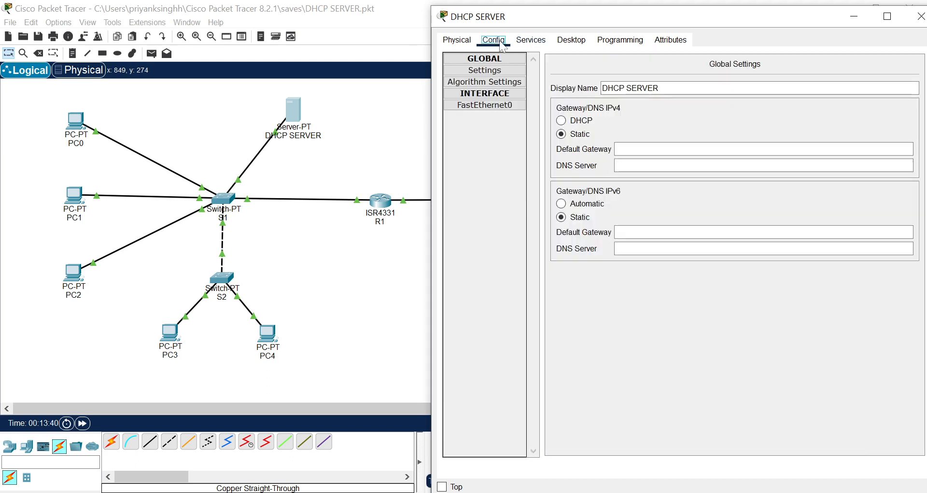
{"action": "left_click", "coordinate": [501, 102]}
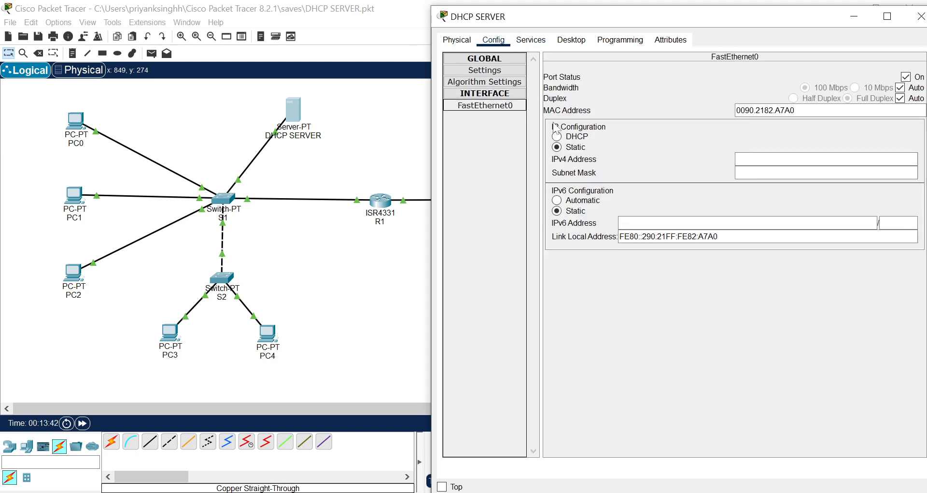
{"action": "left_click", "coordinate": [757, 158]}
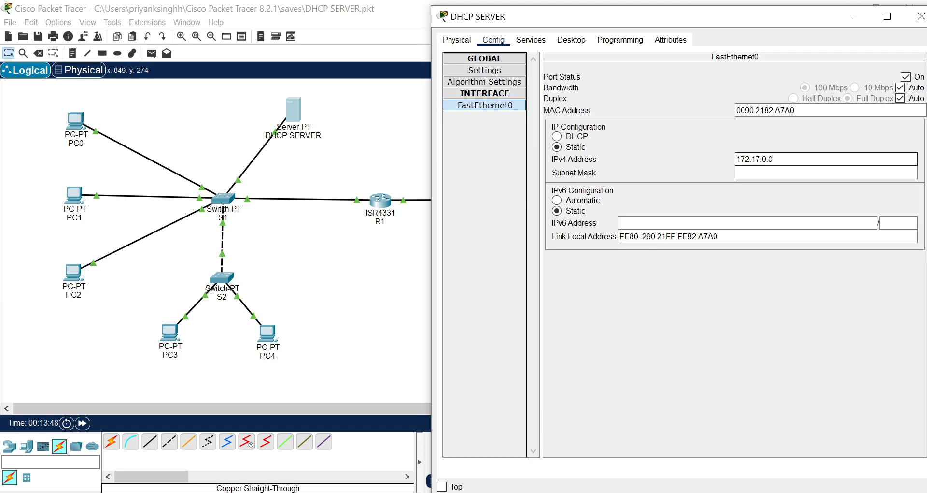
{"action": "type", "text": "172.17.0.0"}
{"action": "key", "text": "BackSpace"}
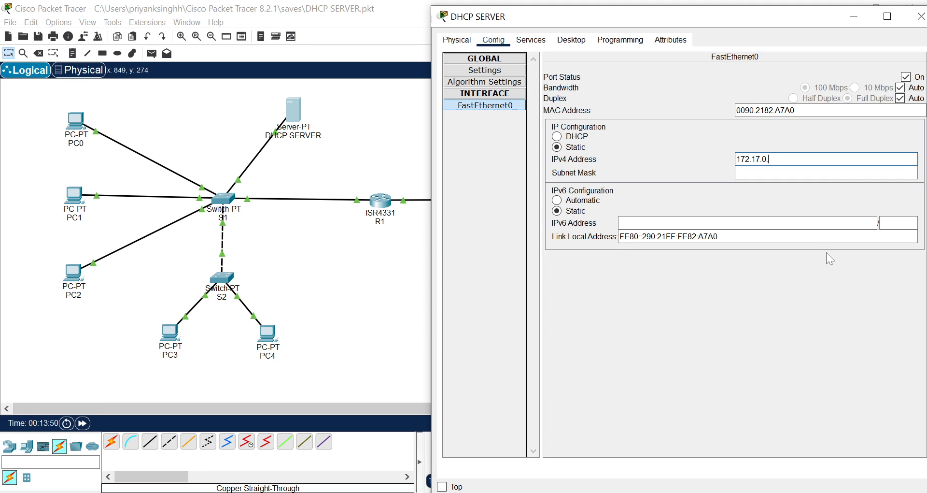
{"action": "type", "text": "254"}
{"action": "key", "text": "Tab"}
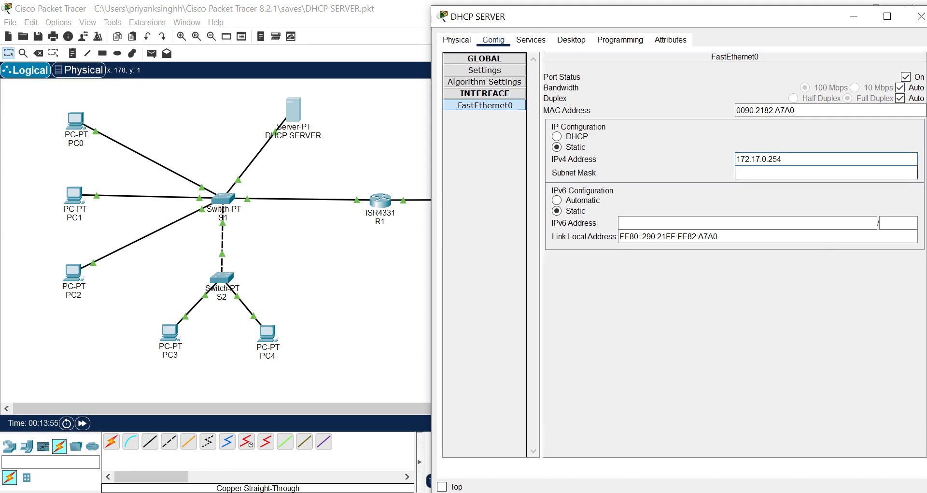
{"action": "left_click", "coordinate": [467, 105]}
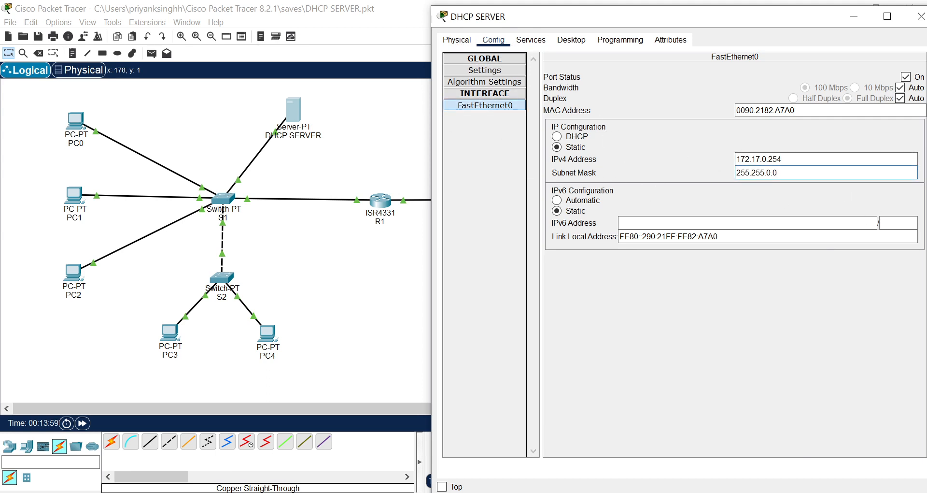
{"action": "left_click_drag", "start_coordinate": [784, 159], "coordinate": [723, 166]}
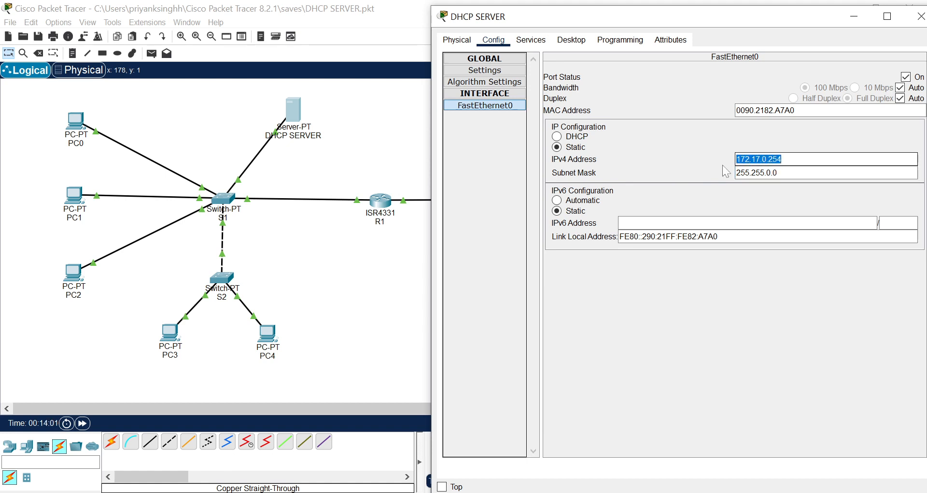
{"action": "left_click", "coordinate": [773, 159]}
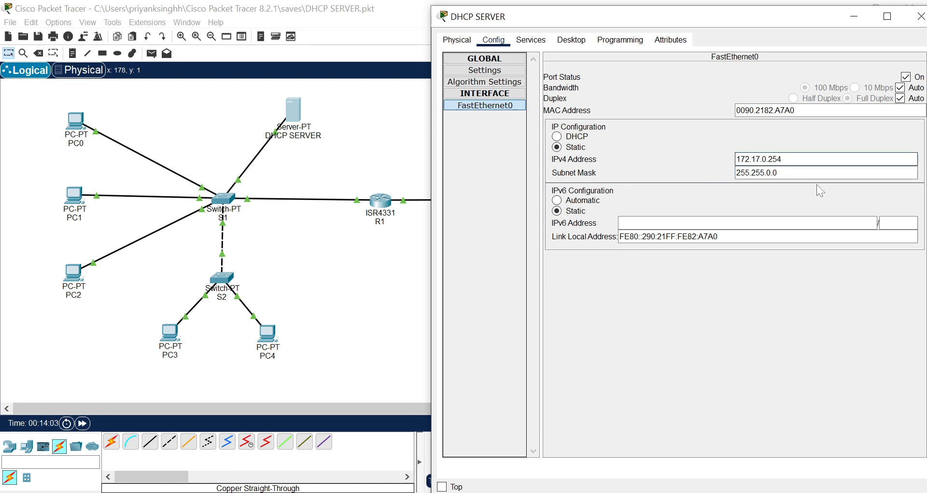
Set the DHCP SERVER's global IPv4 default gateway to 172.17.0.1 and DNS server to 8.8.8.8, and close its window.
{"action": "left_click", "coordinate": [499, 71]}
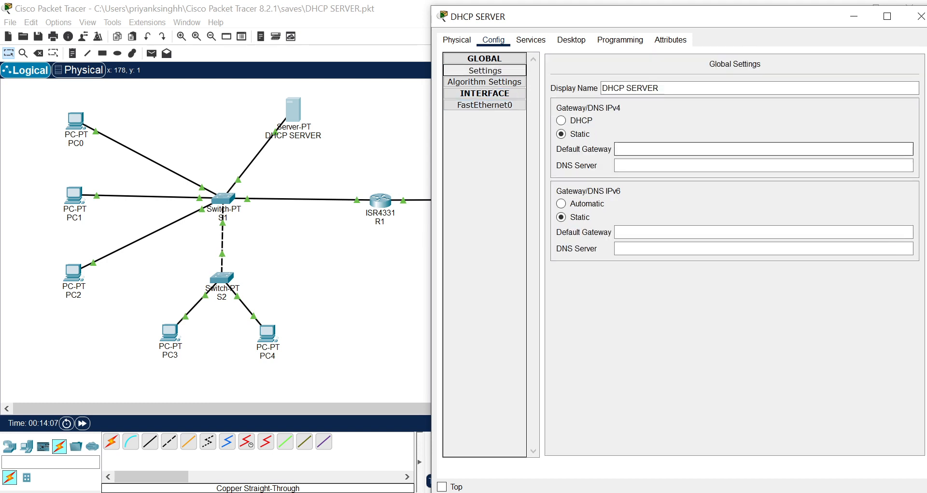
{"action": "left_click", "coordinate": [715, 148]}
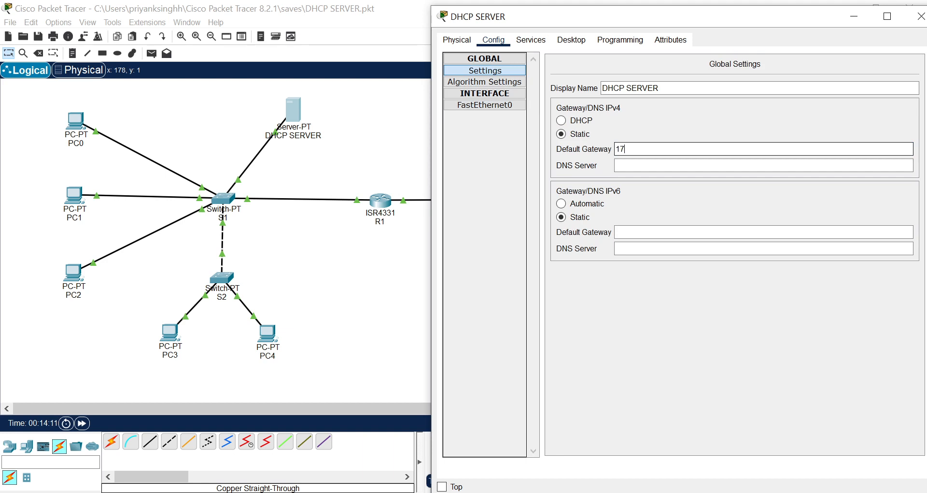
{"action": "type", "text": "172."}
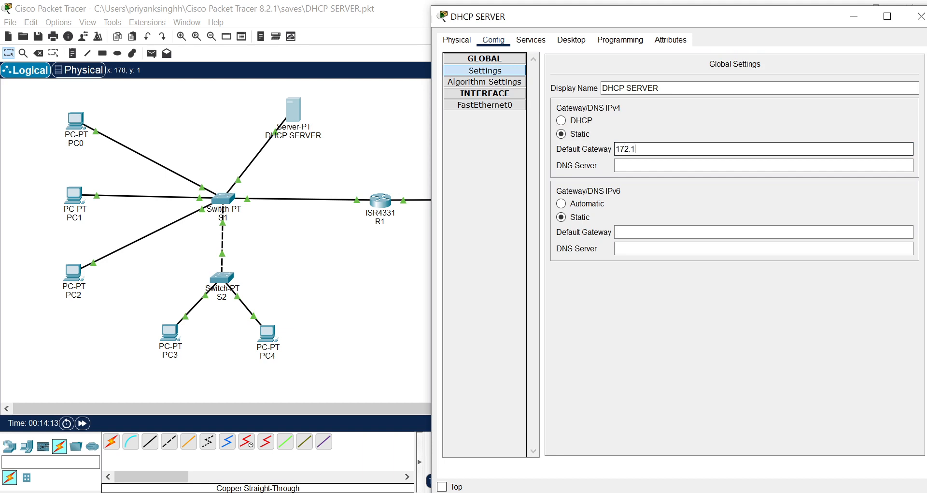
{"action": "type", "text": "17.0.1"}
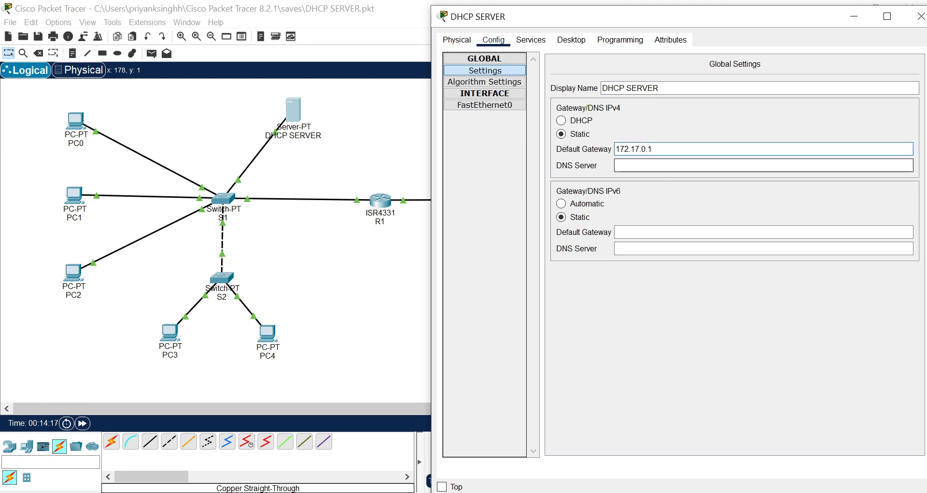
{"action": "left_click", "coordinate": [647, 165]}
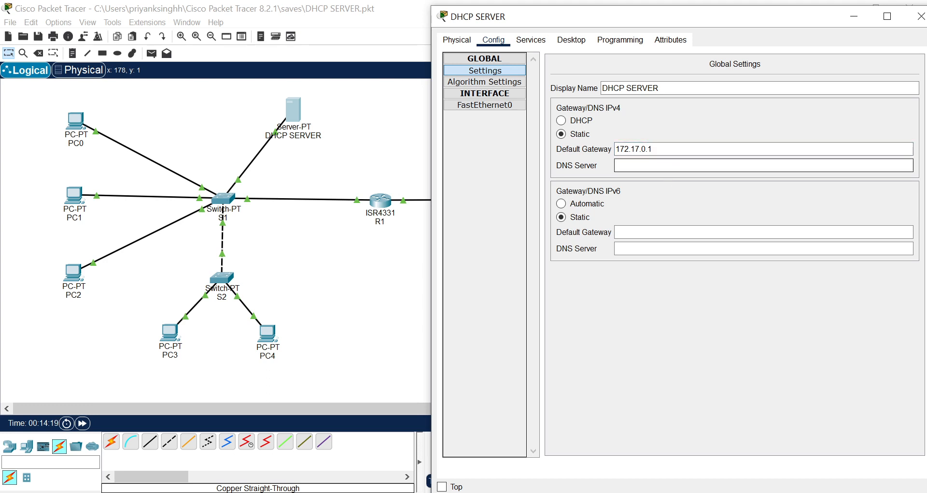
{"action": "type", "text": "8.8.8.8"}
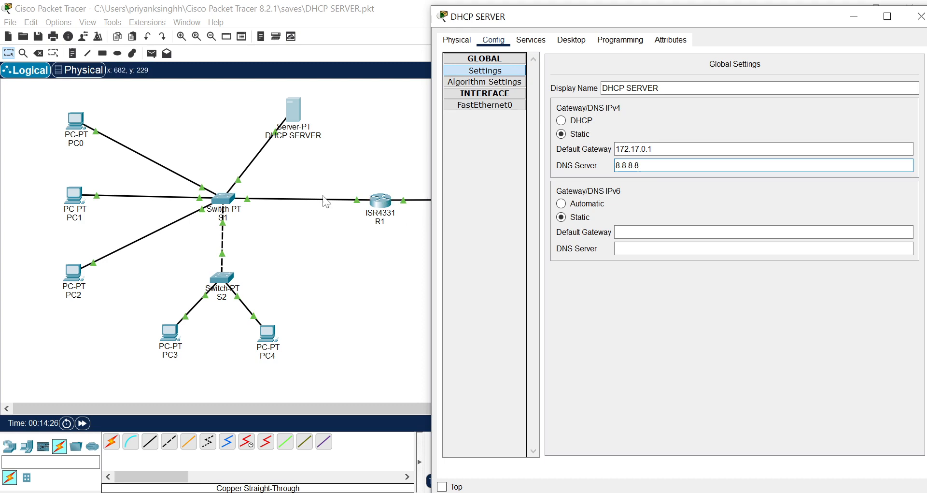
{"action": "left_click", "coordinate": [920, 16]}
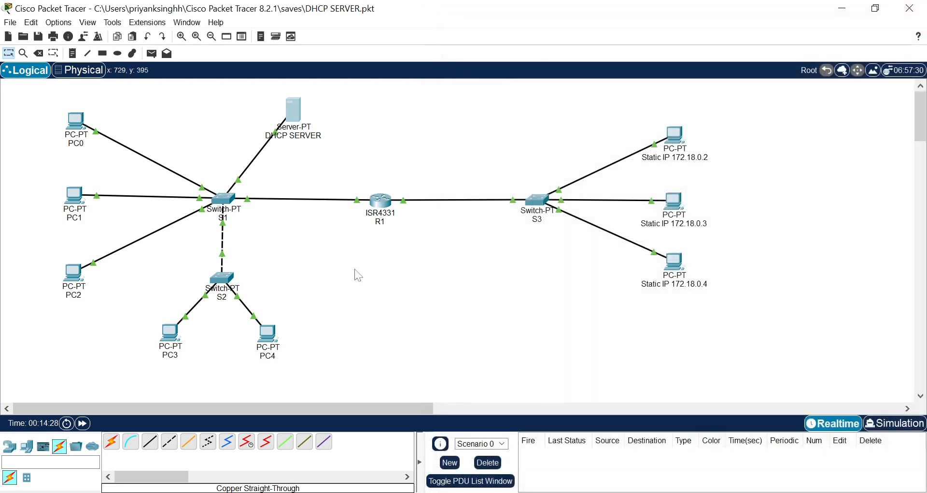
Give router R1's GigabitEthernet0/0/0 interface the IPv4 address 172.17.0.1 with subnet mask 255.255.0.0, and close its window.
{"action": "left_click", "coordinate": [385, 203]}
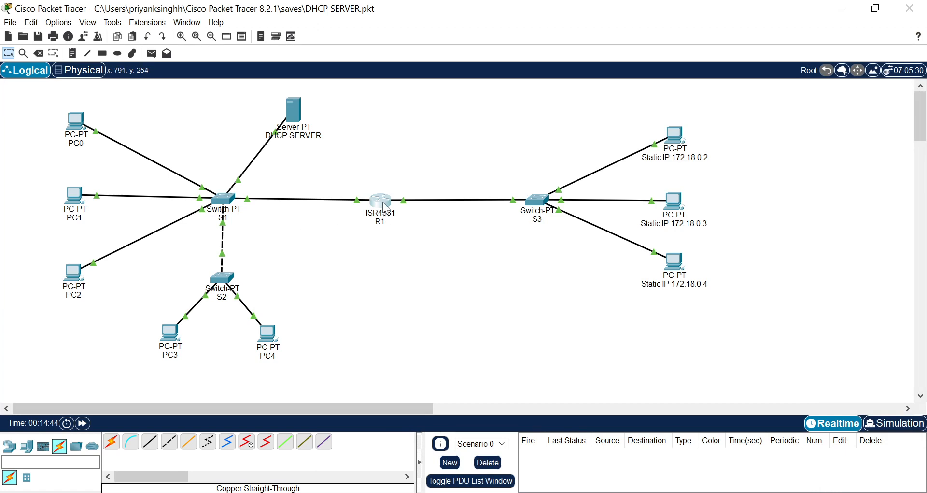
{"action": "left_click", "coordinate": [387, 205]}
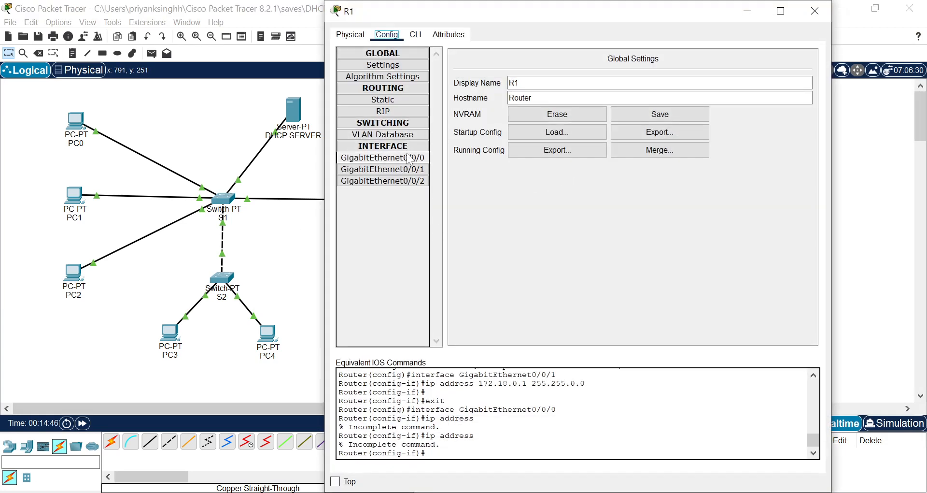
{"action": "left_click", "coordinate": [406, 160]}
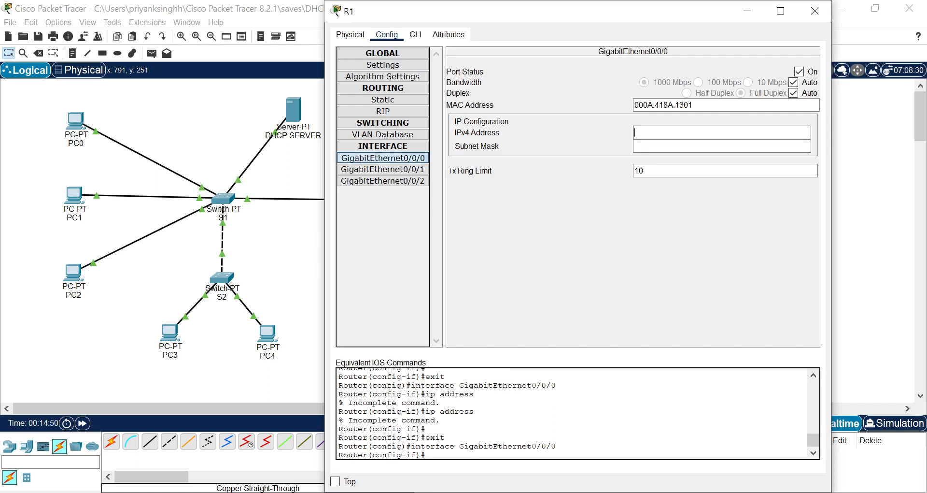
{"action": "type", "text": "172."}
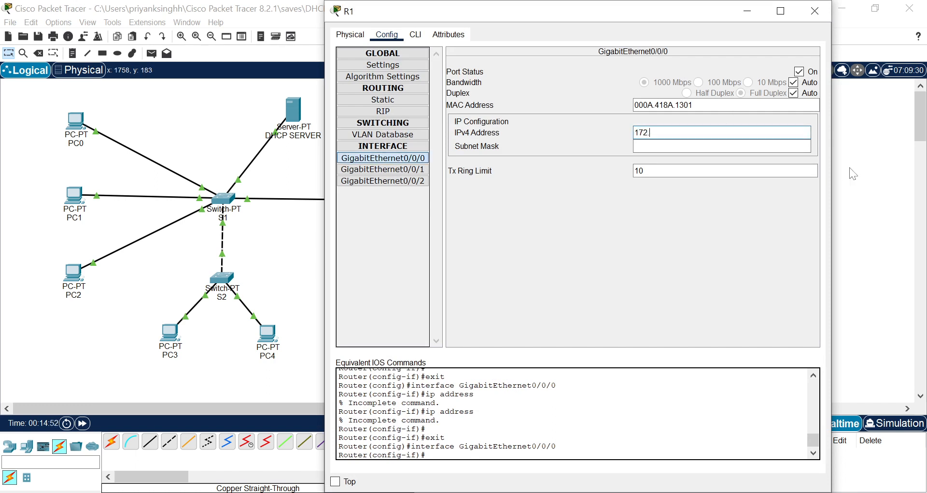
{"action": "type", "text": "17.0.1"}
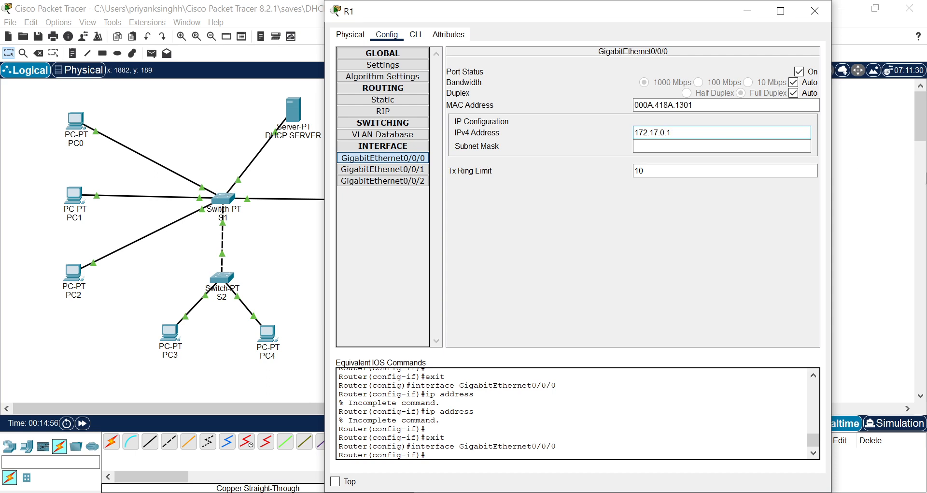
{"action": "key", "text": "Tab"}
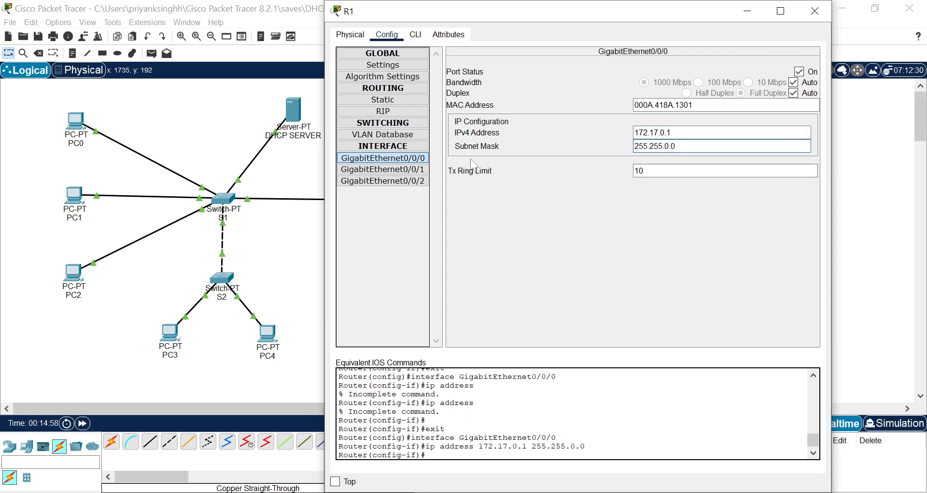
{"action": "left_click", "coordinate": [815, 11]}
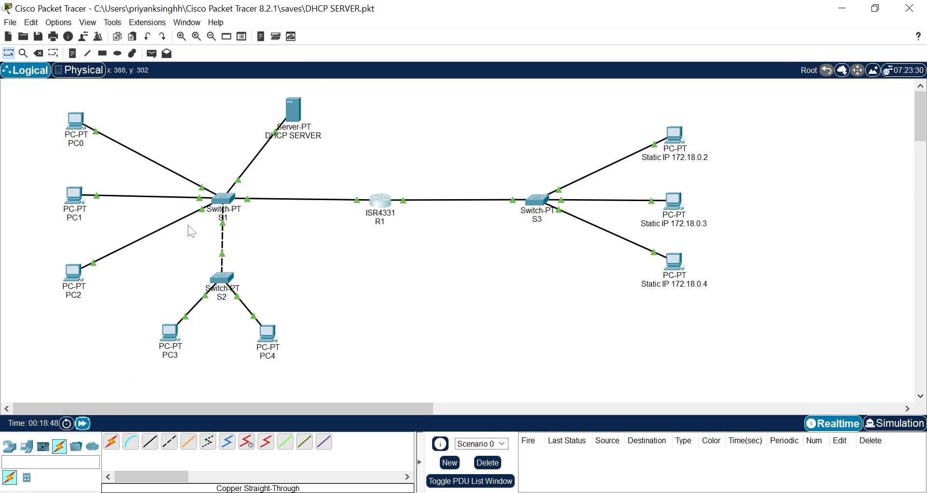
Switch PC2's FastEthernet0 IPv4 configuration from static to DHCP and close its window.
{"action": "left_click", "coordinate": [73, 274]}
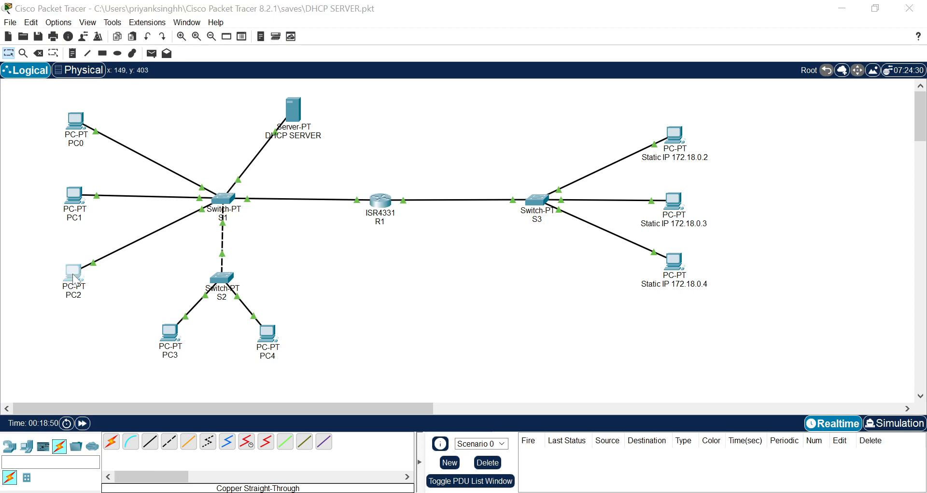
{"action": "left_click", "coordinate": [378, 100]}
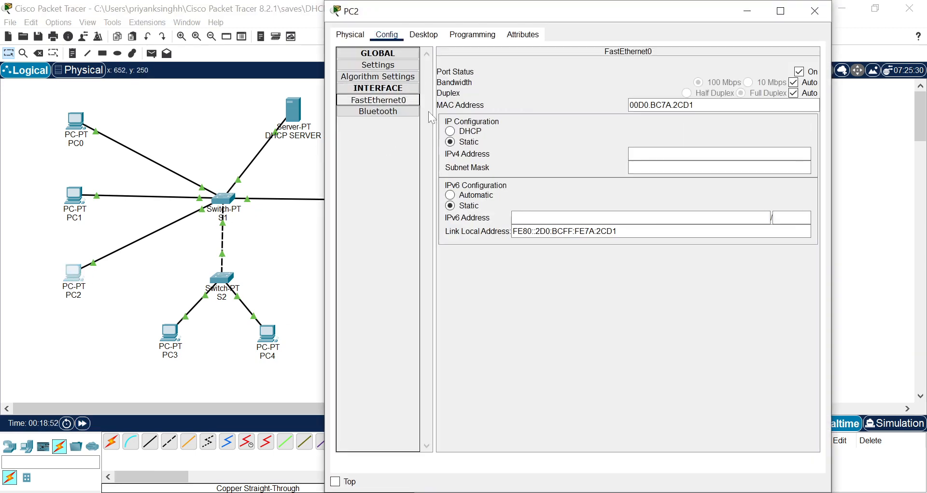
{"action": "left_click", "coordinate": [463, 133]}
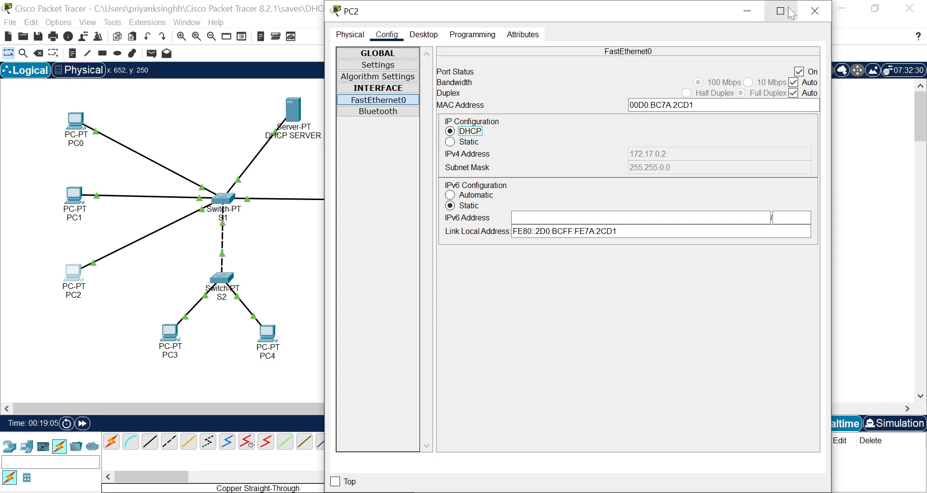
{"action": "left_click", "coordinate": [814, 11]}
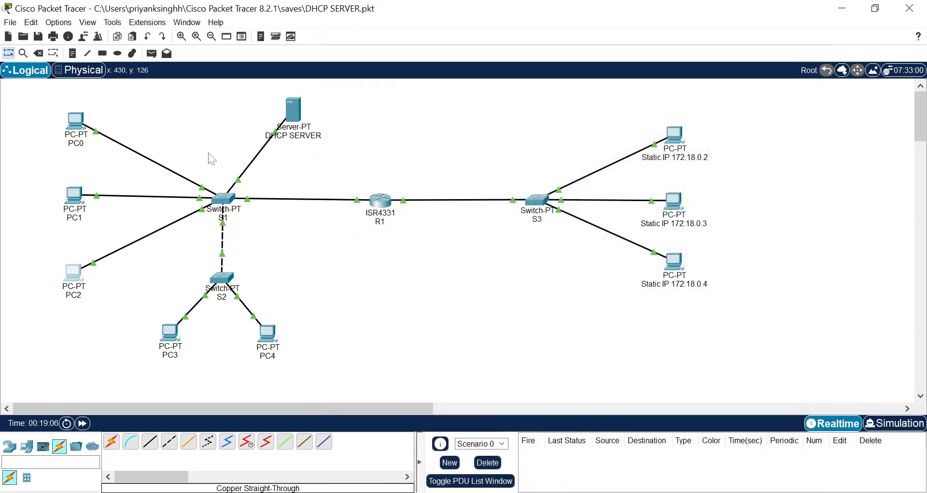
Switch PC3's FastEthernet0 IPv4 configuration to DHCP and check the gateway and DNS server in its global settings.
{"action": "left_click", "coordinate": [179, 331]}
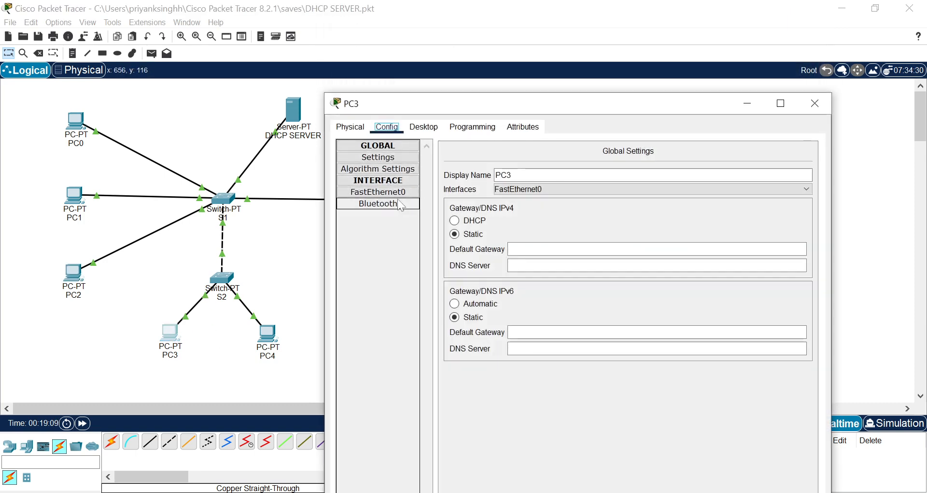
{"action": "left_click", "coordinate": [392, 192]}
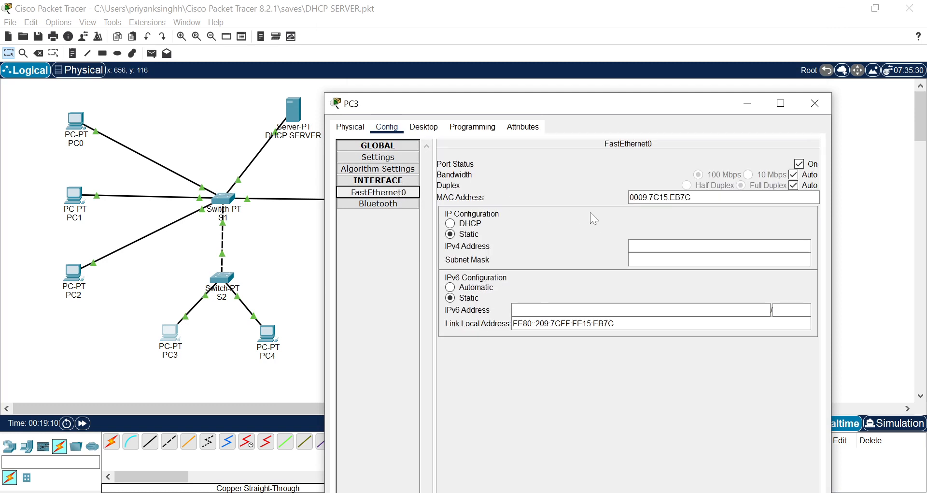
{"action": "left_click", "coordinate": [470, 224]}
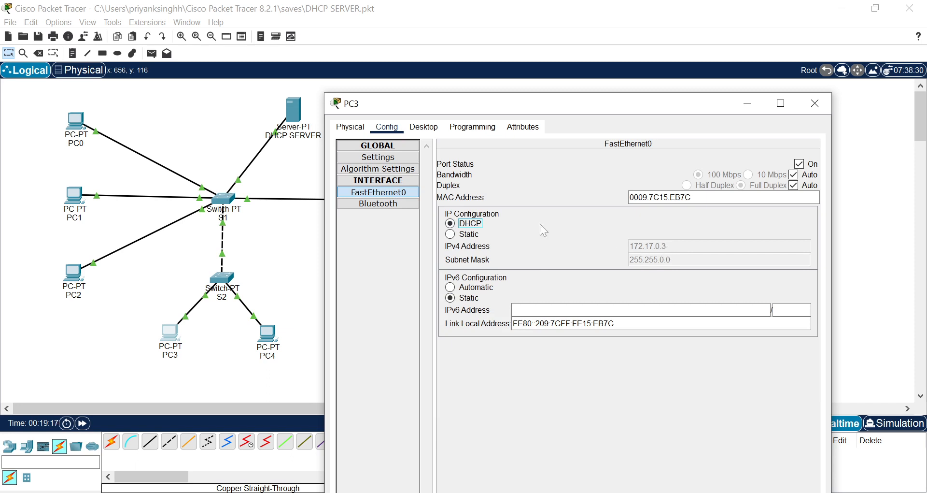
{"action": "left_click", "coordinate": [404, 157]}
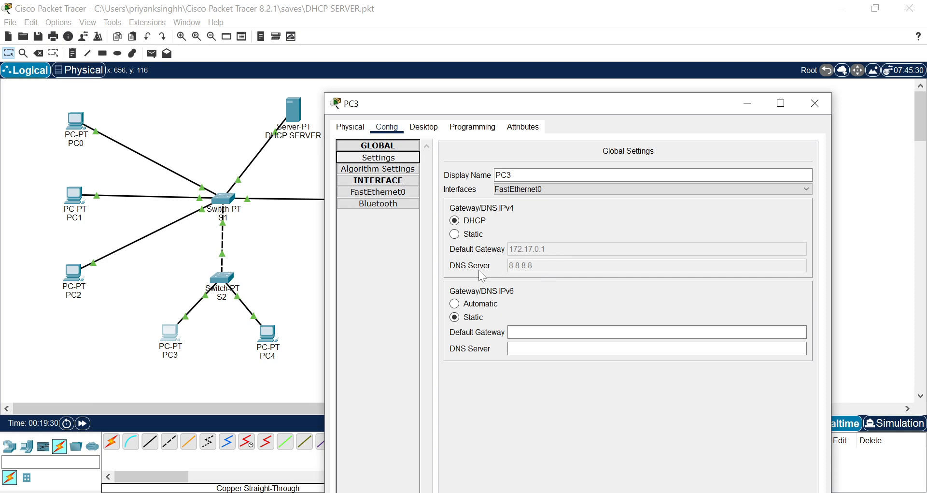
{"action": "left_click", "coordinate": [815, 102]}
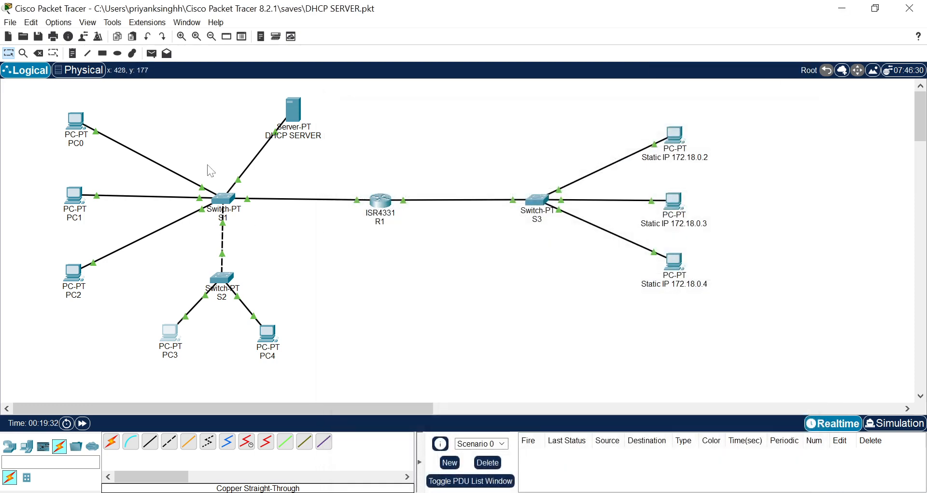
Set PC4's global IPv4 gateway and DNS configuration to DHCP and check the address on its FastEthernet0 interface.
{"action": "left_click", "coordinate": [268, 333]}
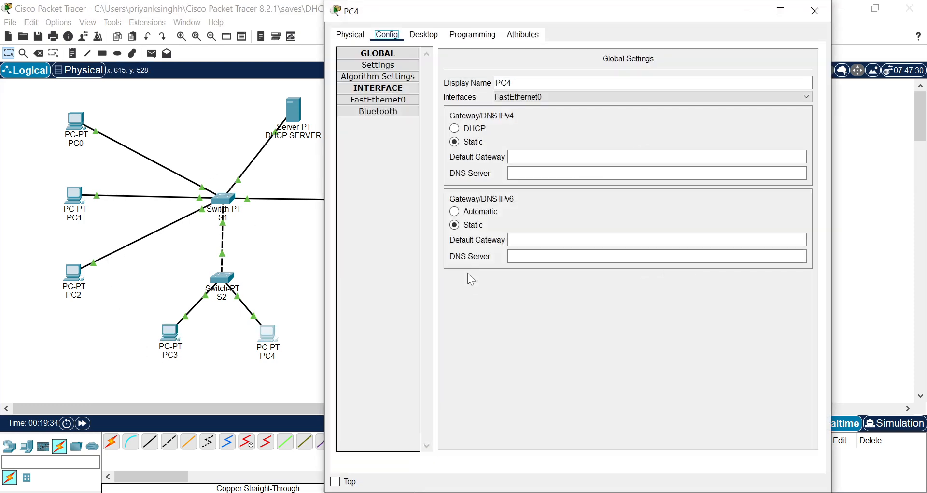
{"action": "left_click", "coordinate": [455, 129]}
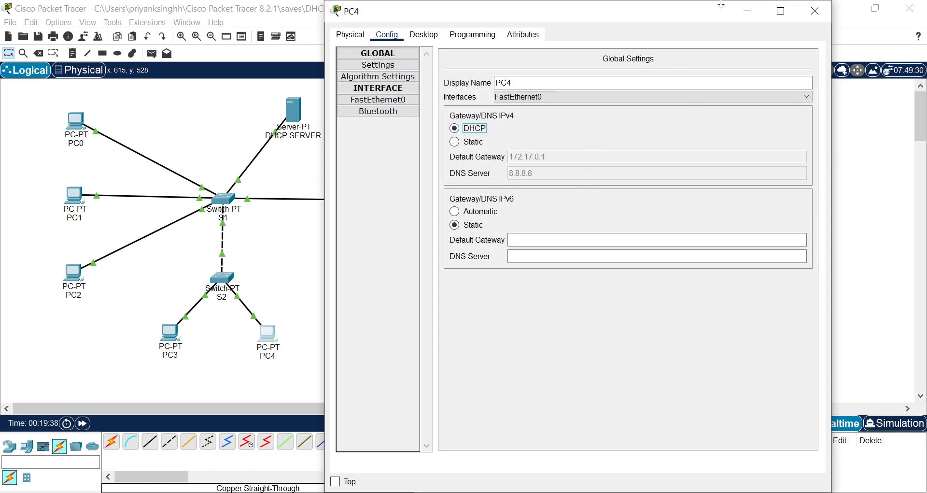
{"action": "left_click", "coordinate": [378, 100]}
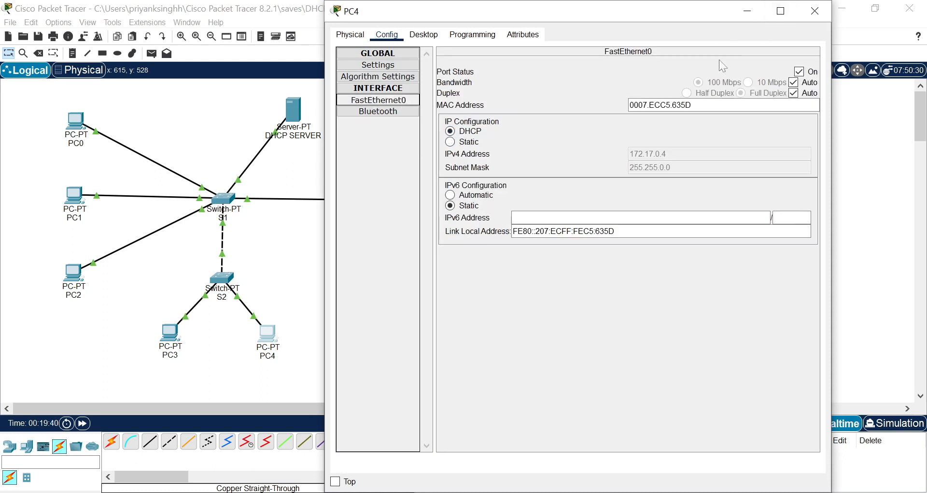
{"action": "left_click", "coordinate": [815, 10]}
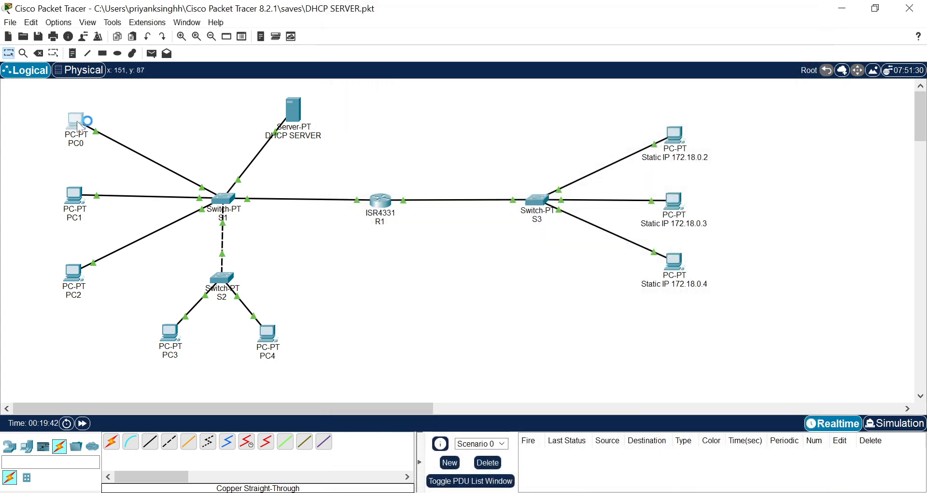
Switch PC0's FastEthernet0 IPv4 configuration from static to DHCP and close its window.
{"action": "left_click", "coordinate": [378, 99]}
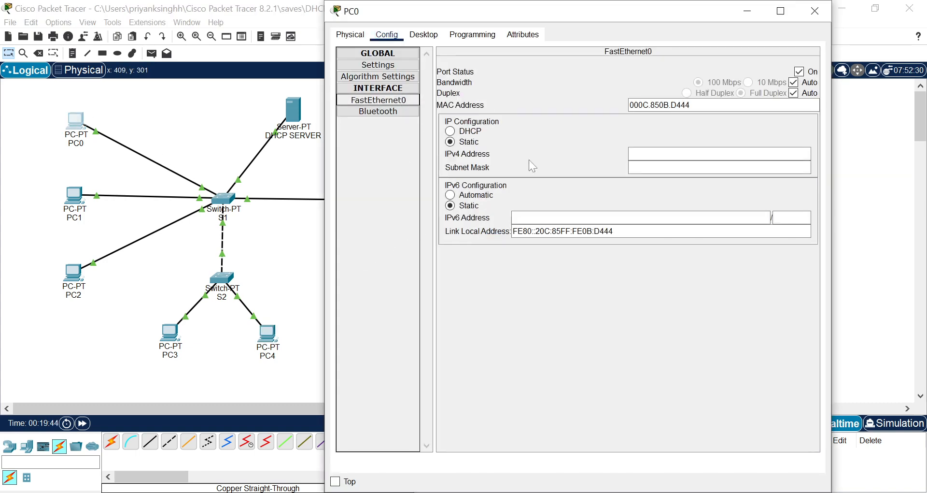
{"action": "left_click", "coordinate": [471, 131]}
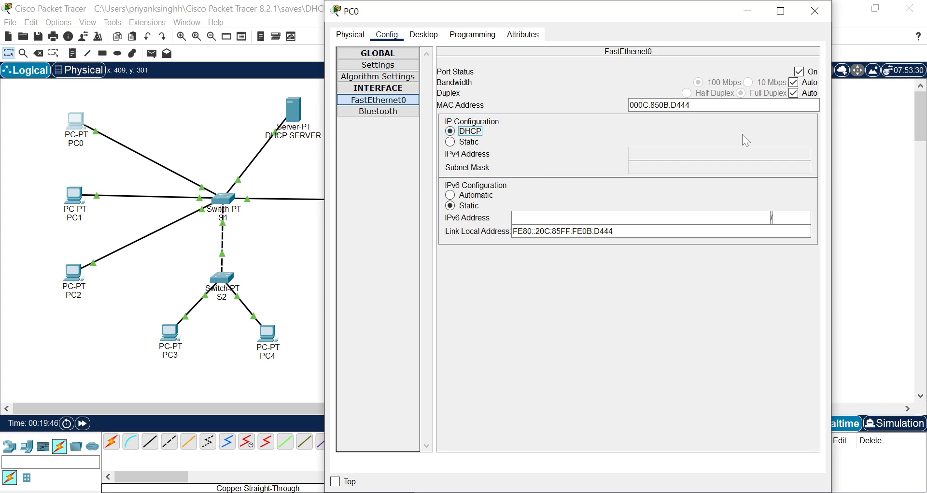
{"action": "left_click", "coordinate": [815, 11]}
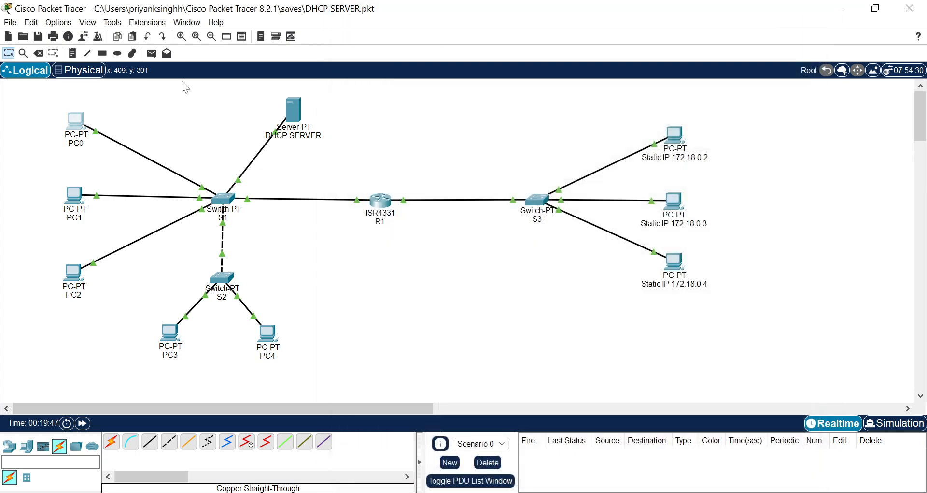
Check the IPv4 gateway and DNS server in the global settings of PC4 and PC3, closing each window.
{"action": "left_click", "coordinate": [271, 332]}
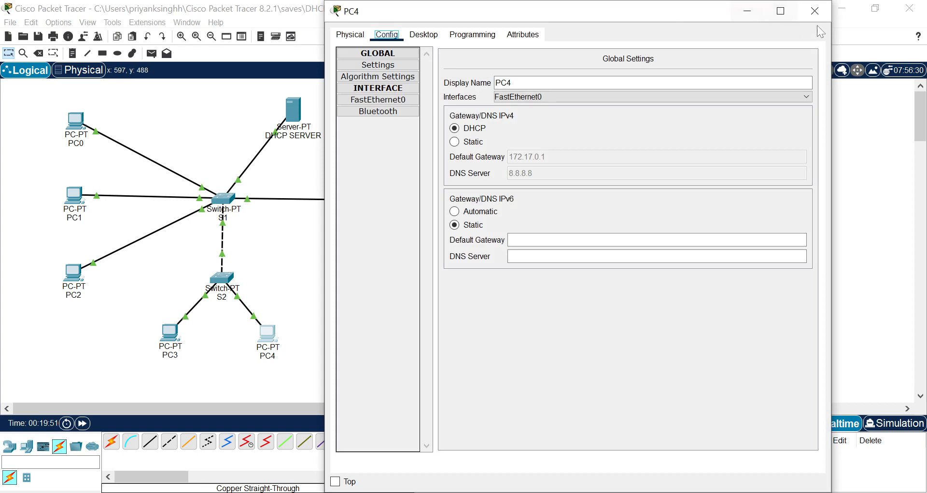
{"action": "left_click", "coordinate": [805, 17]}
{"action": "left_click", "coordinate": [170, 334]}
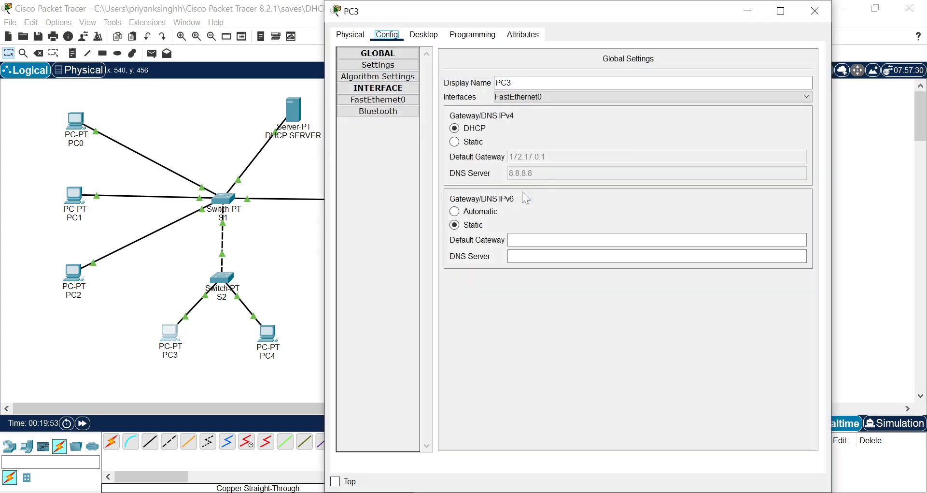
{"action": "left_click", "coordinate": [815, 10]}
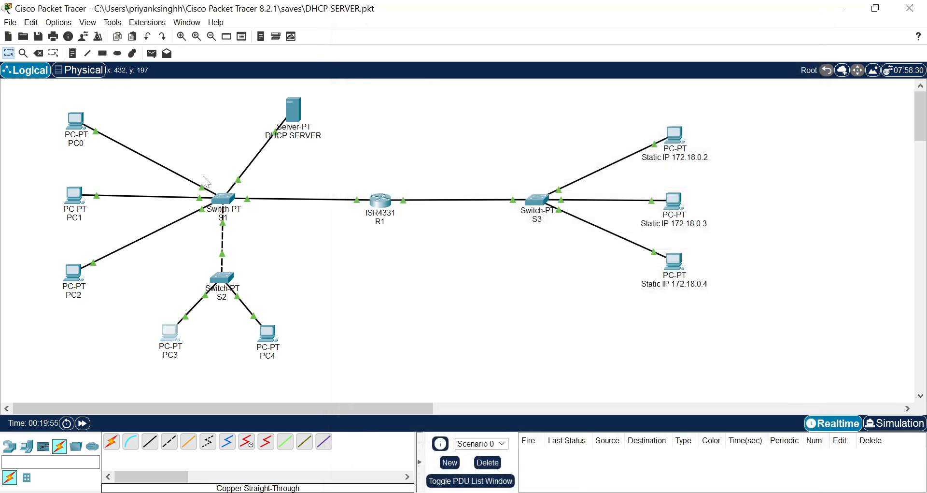